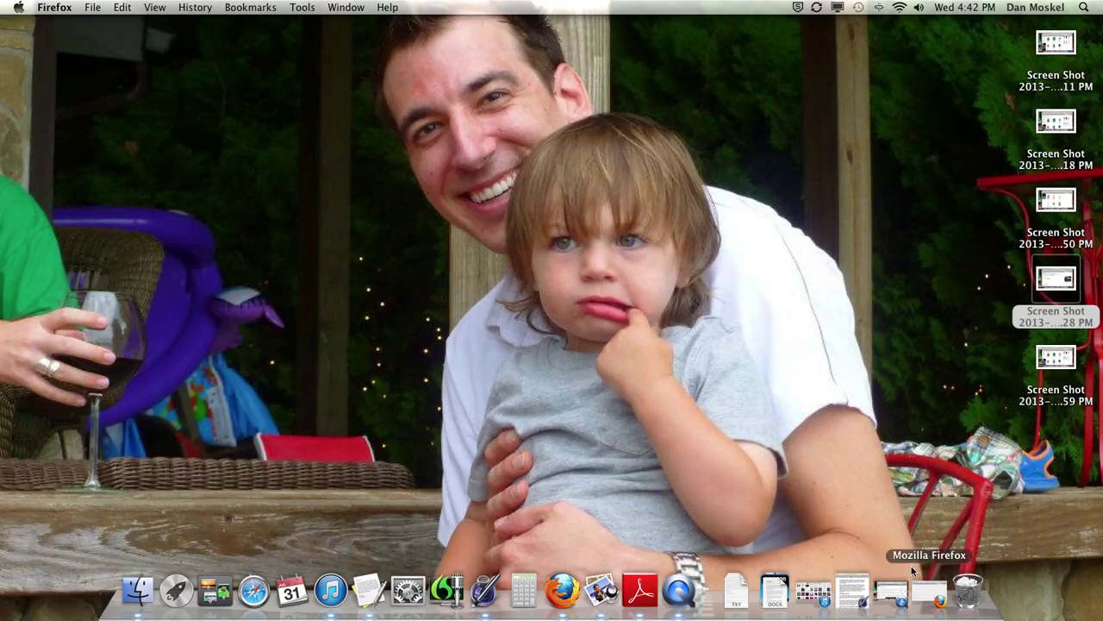
Step: Restore the minimized Firefox window from the Dock
click(930, 593)
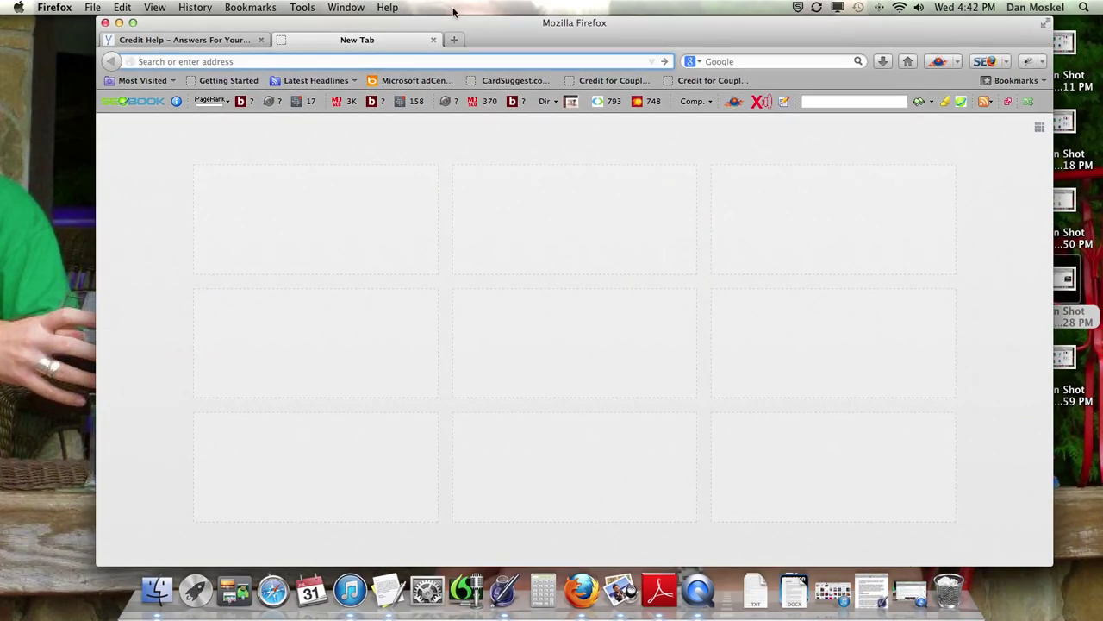
Step: Load yourbadcreditcard.net/wp-login.php in the blank new tab
click(207, 41)
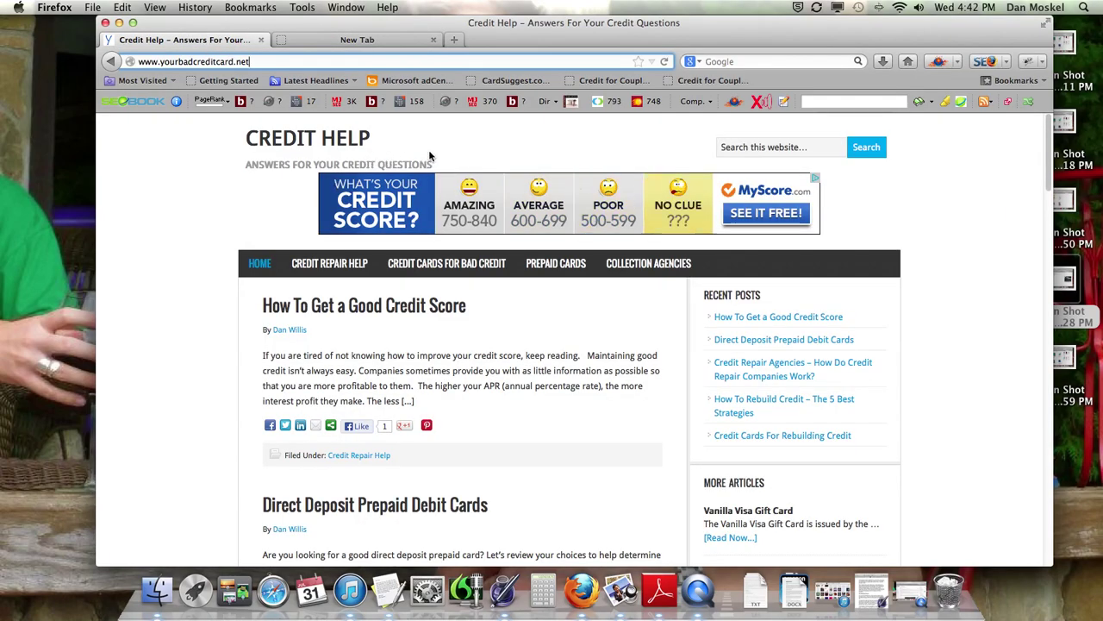
click(392, 40)
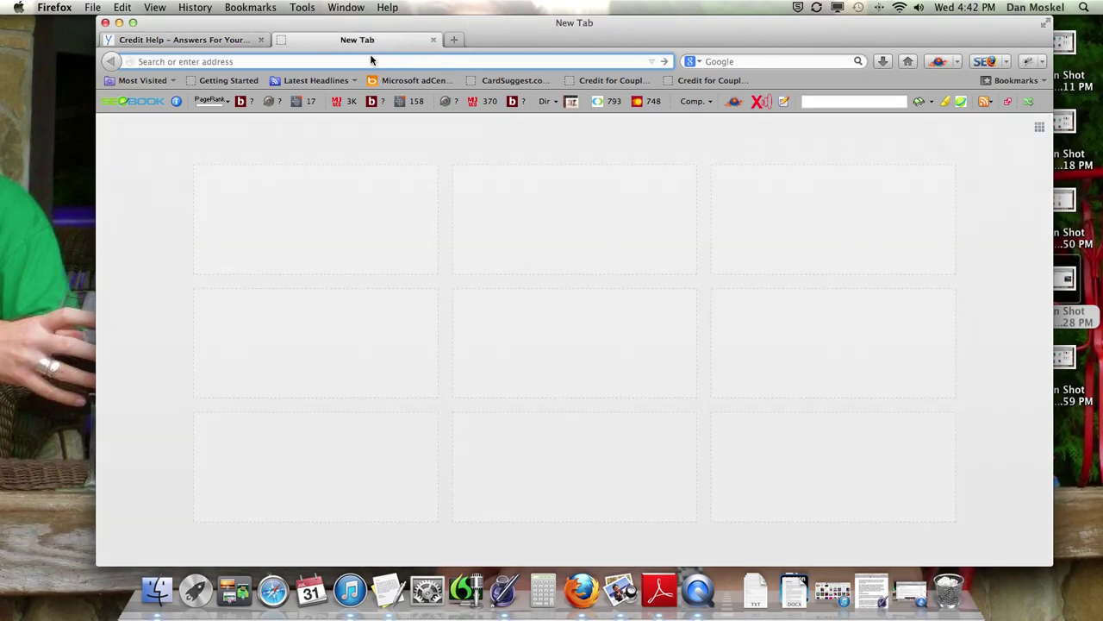
text(yourbadcreditcard.net/)
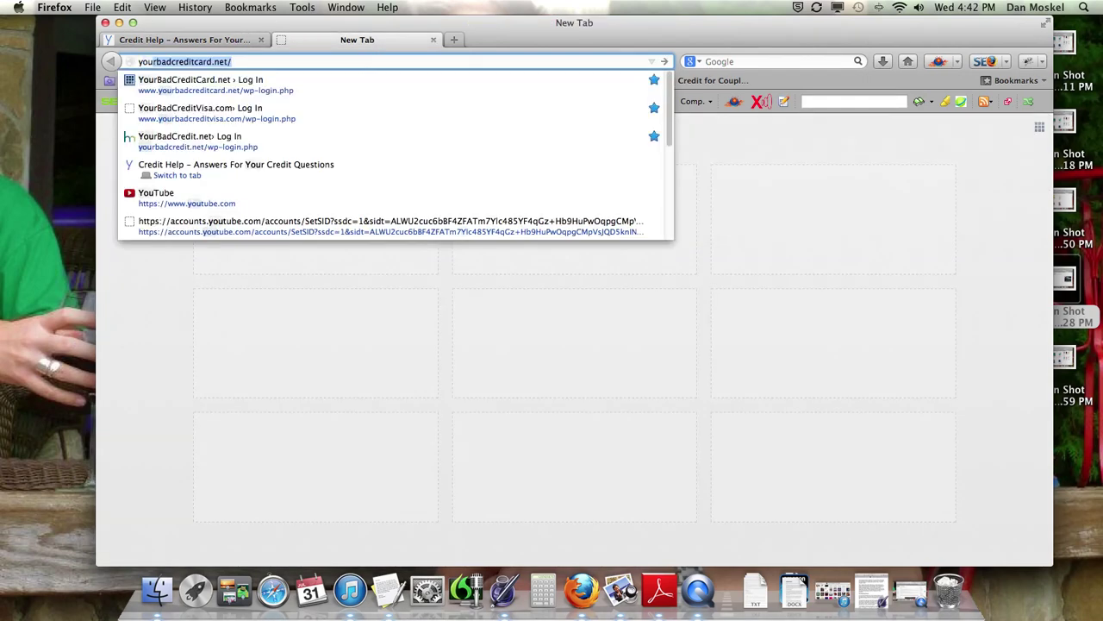
key(Down)
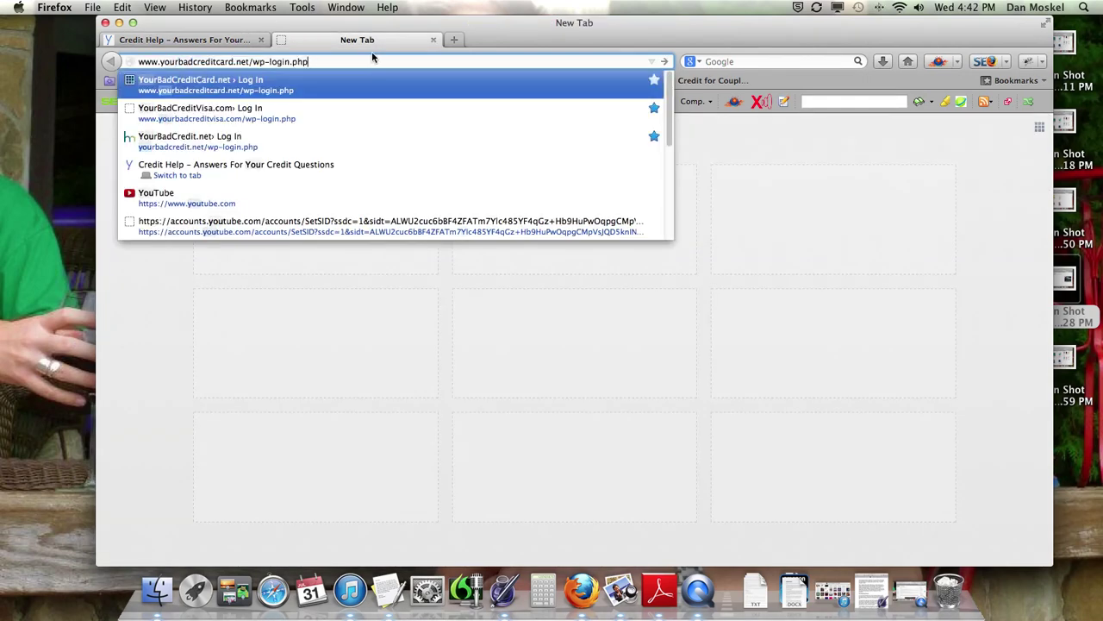
click(370, 60)
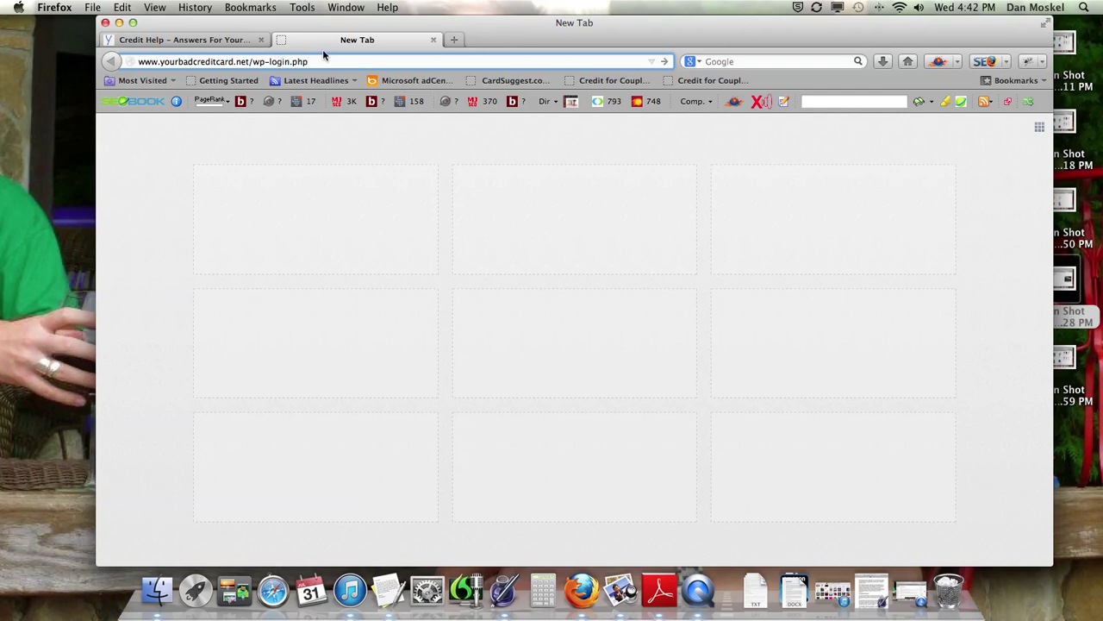
key(Return)
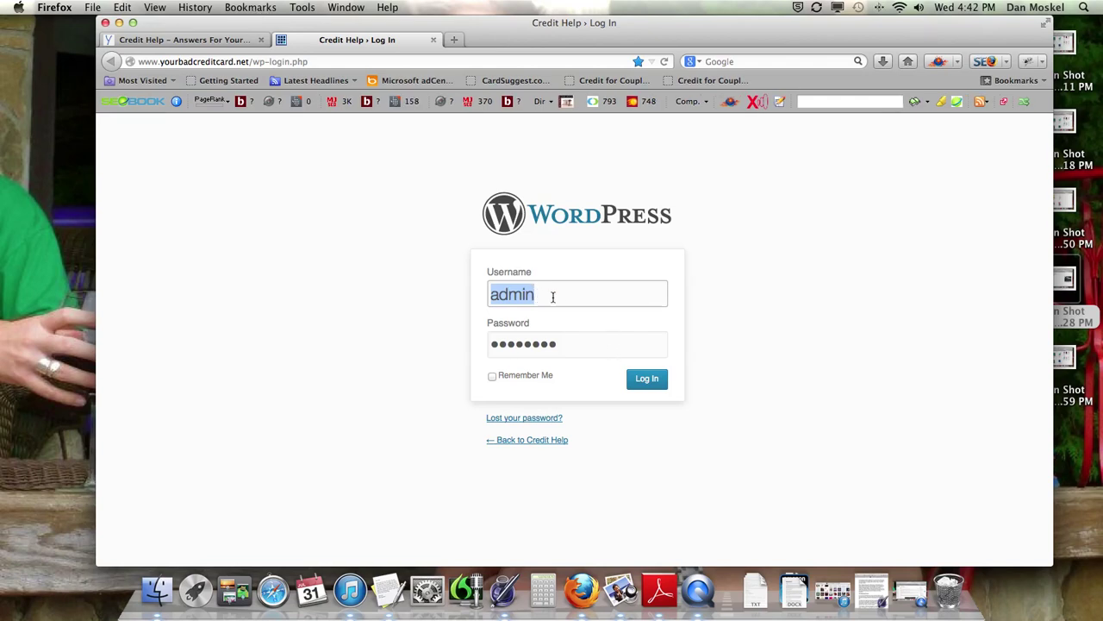
Step: Sign in with the saved credentials to reach the Credit Help admin Dashboard
click(555, 294)
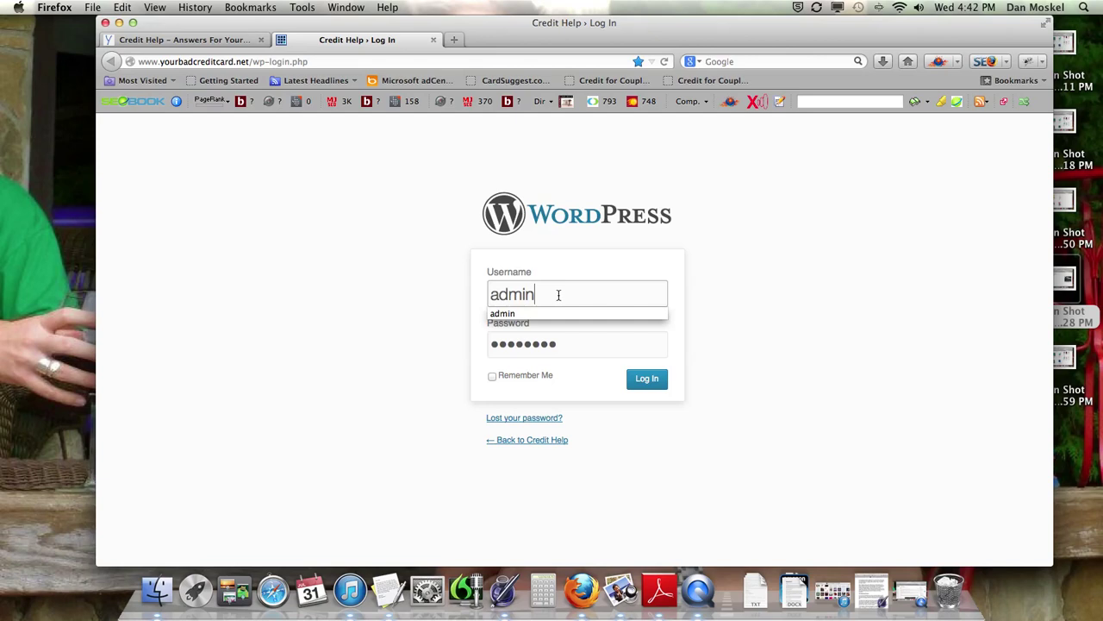
click(483, 299)
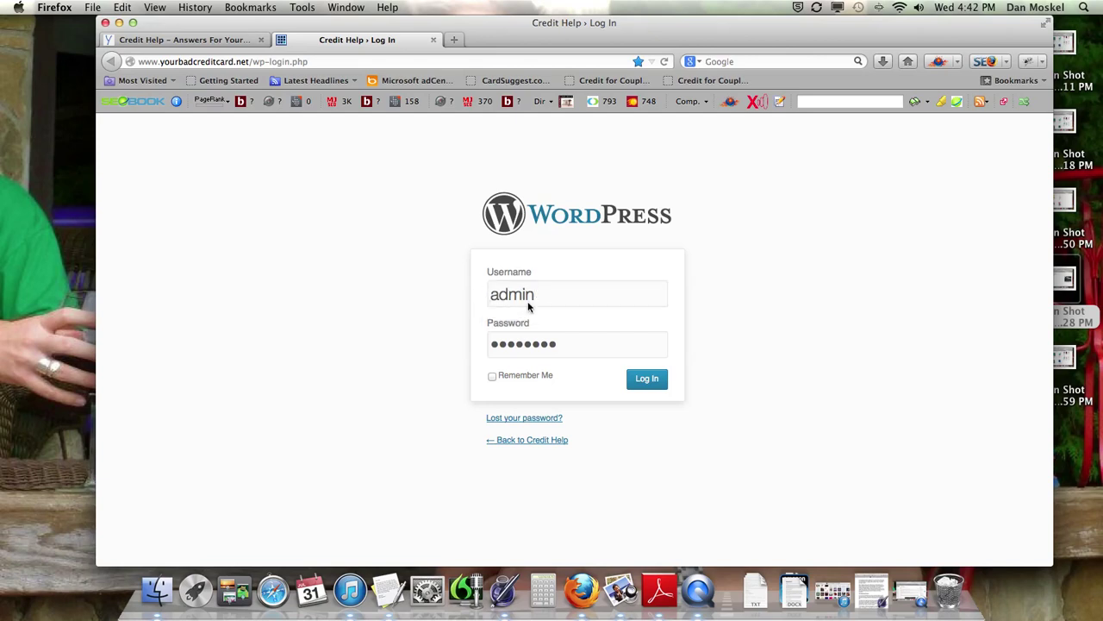
click(656, 385)
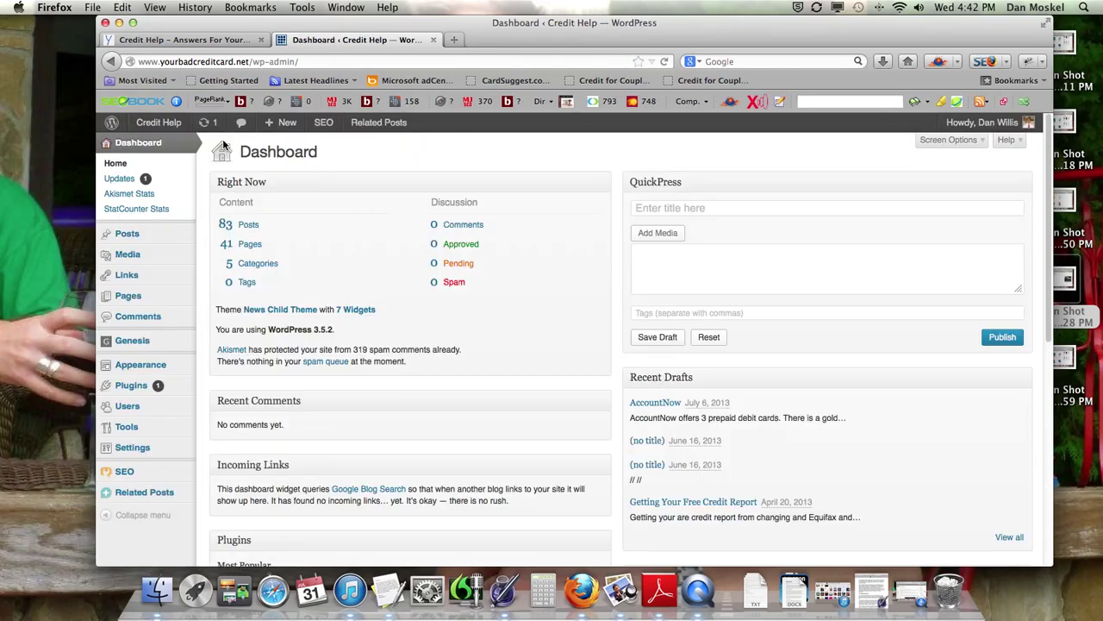
key(ctrl+super+Escape)
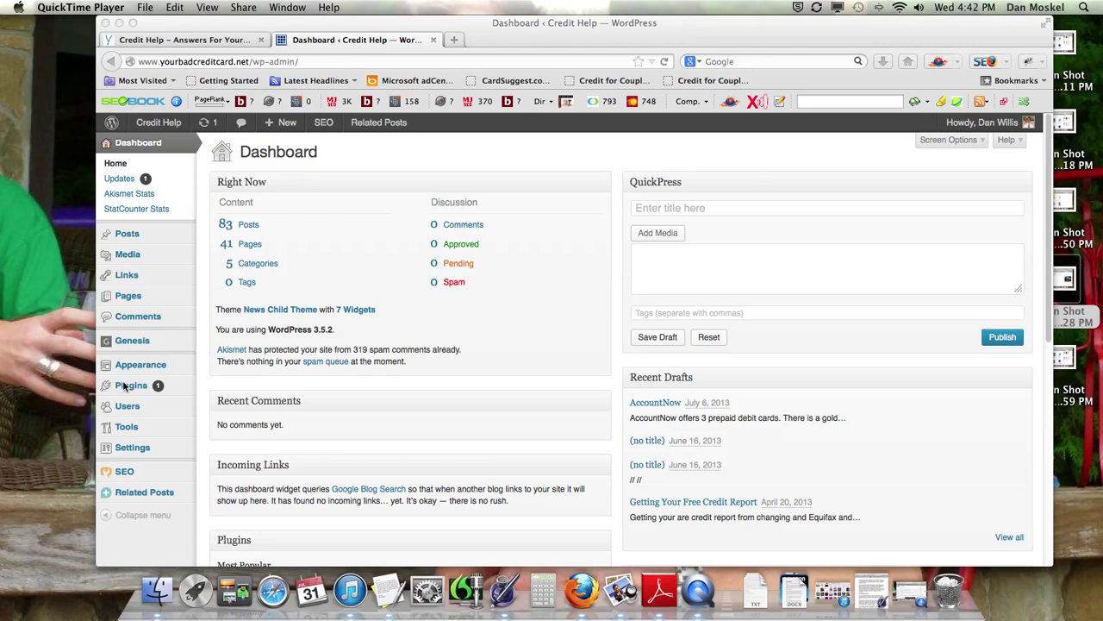
Step: View Users > All Users, showing one admin account, then return to the homepage tab
click(128, 410)
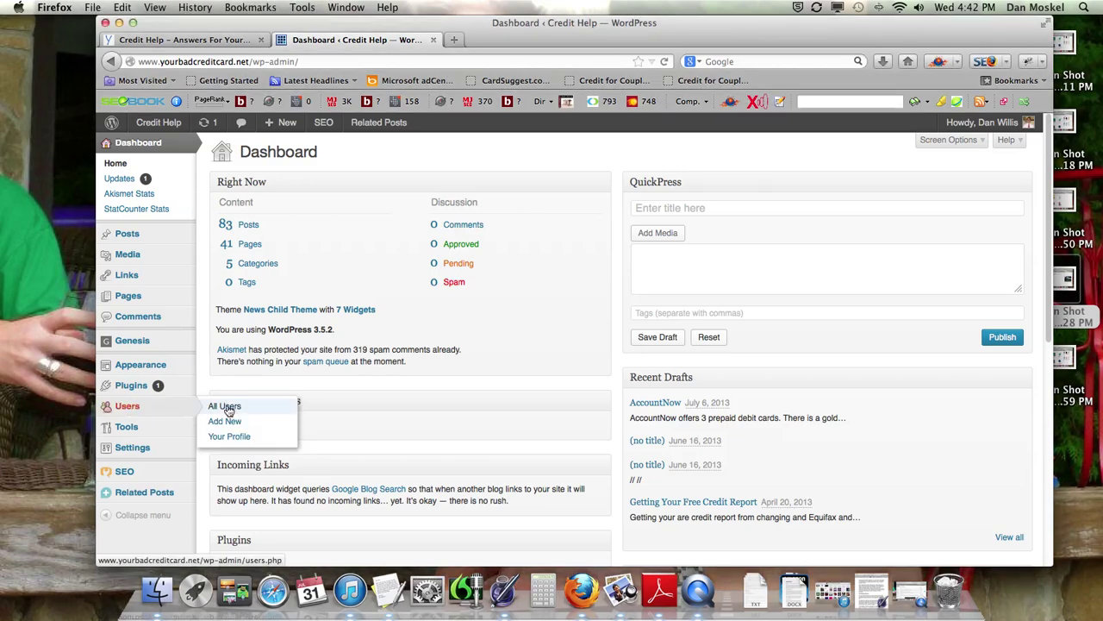
click(225, 408)
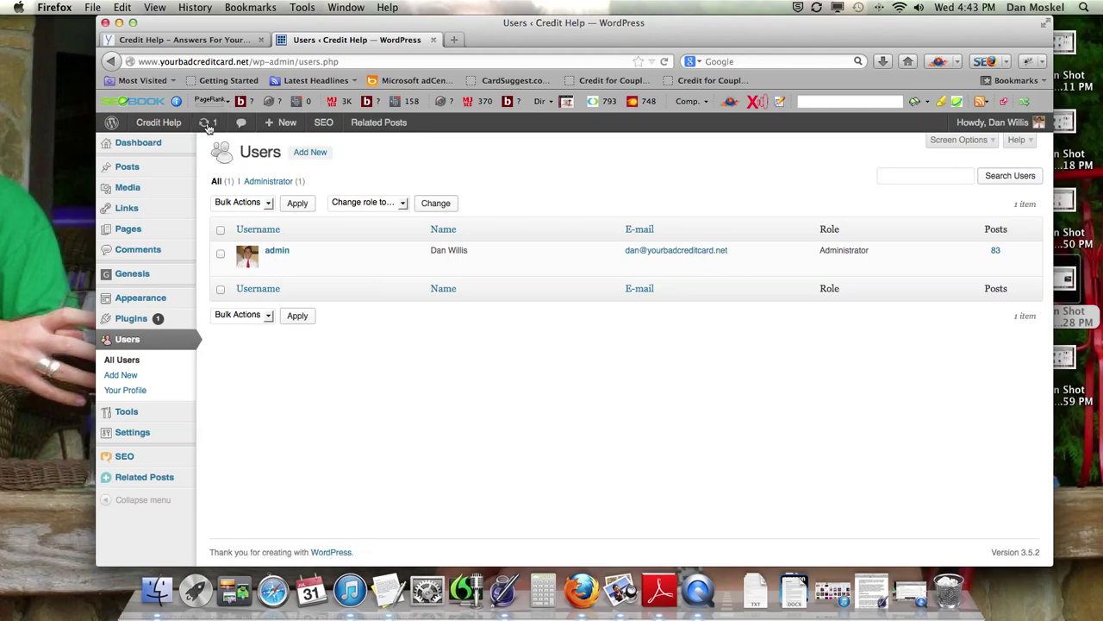
click(211, 41)
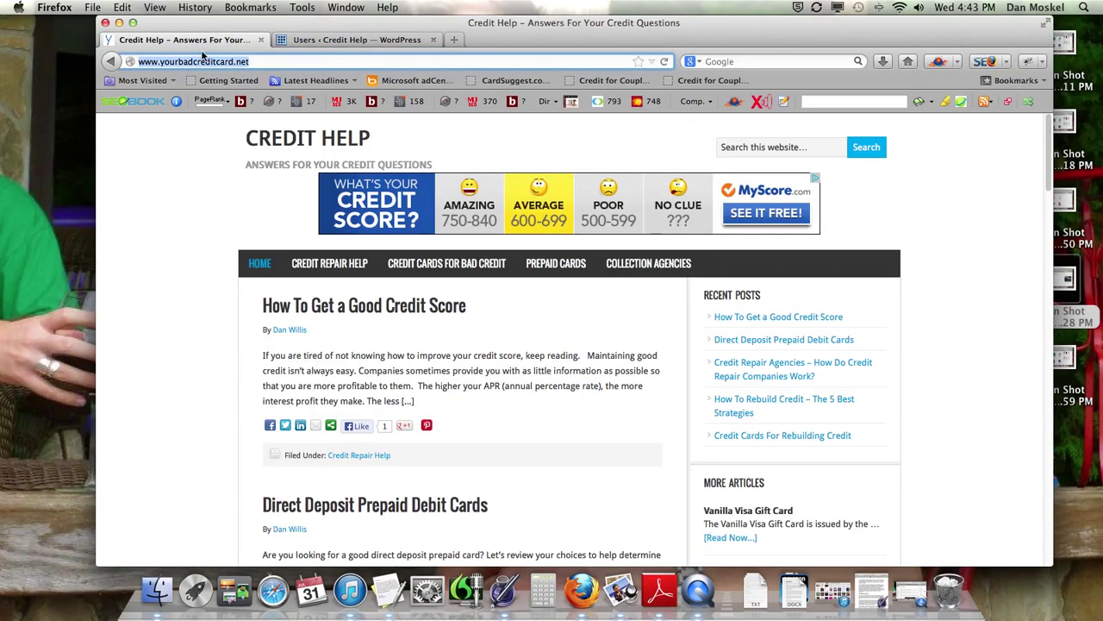
Step: Open the author's post archive in a new tab, scroll through it, then return to Users
right_click(293, 333)
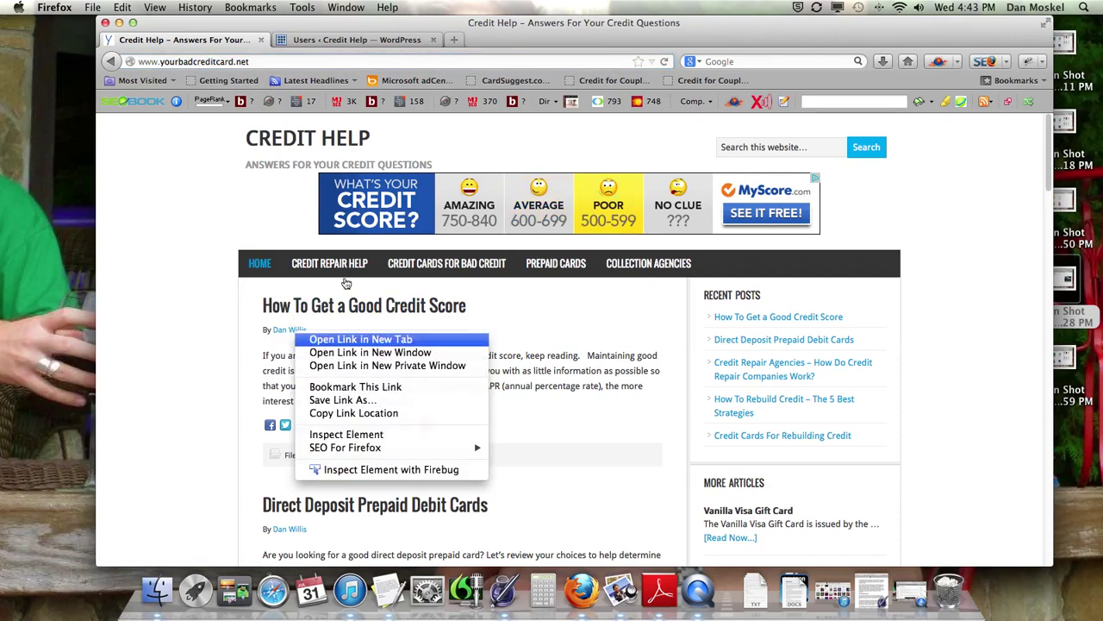
click(327, 345)
click(340, 41)
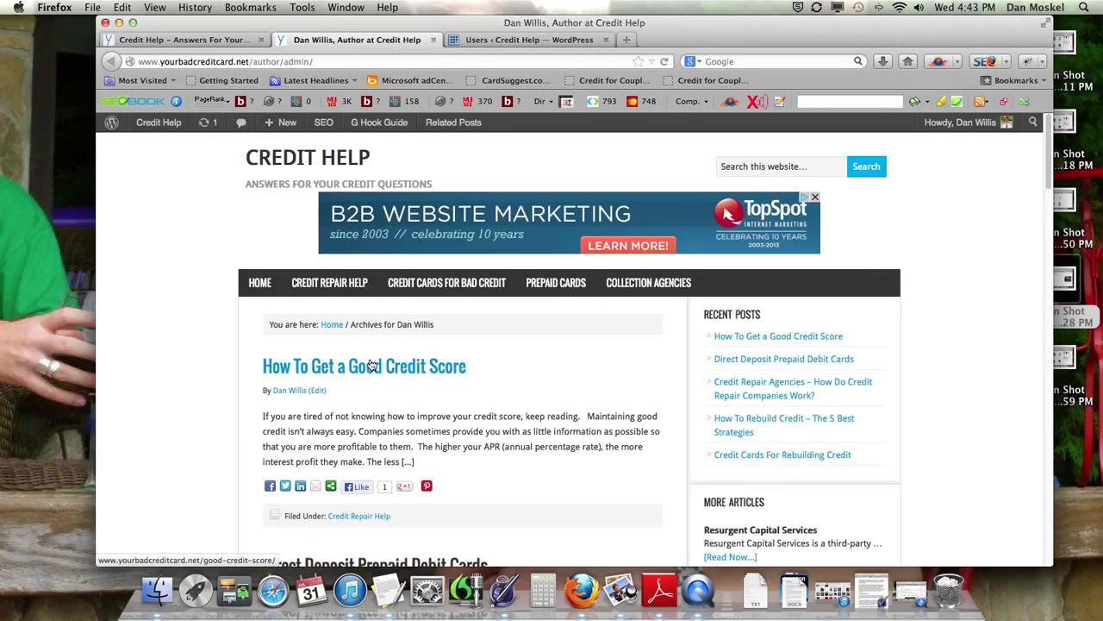
scroll(377, 356, down, 4)
scroll(377, 357, down, 20)
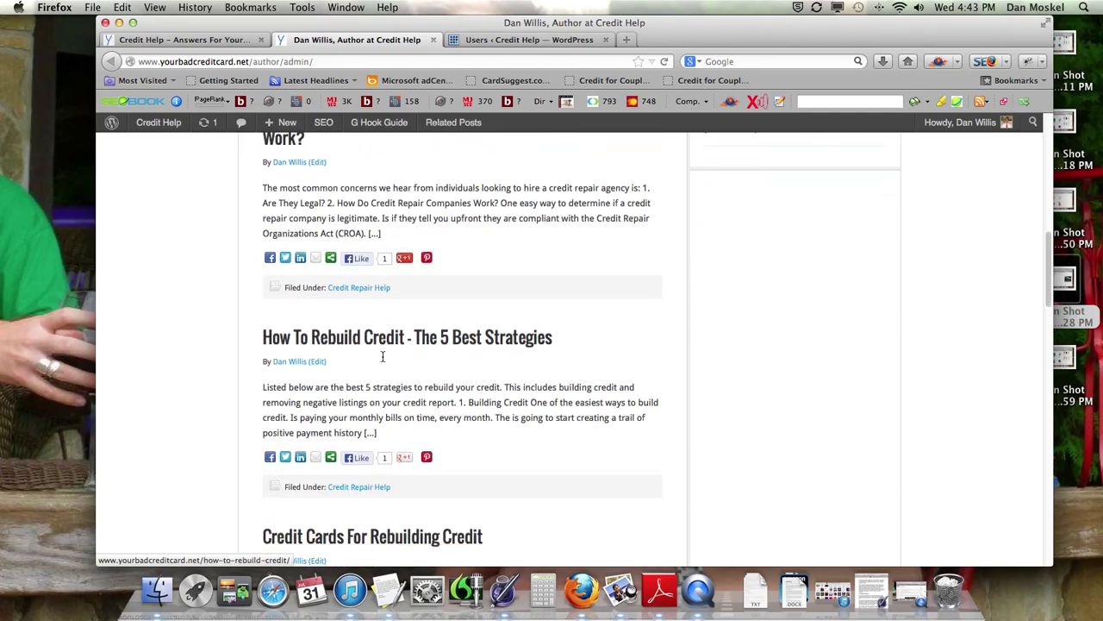
scroll(383, 362, down, 15)
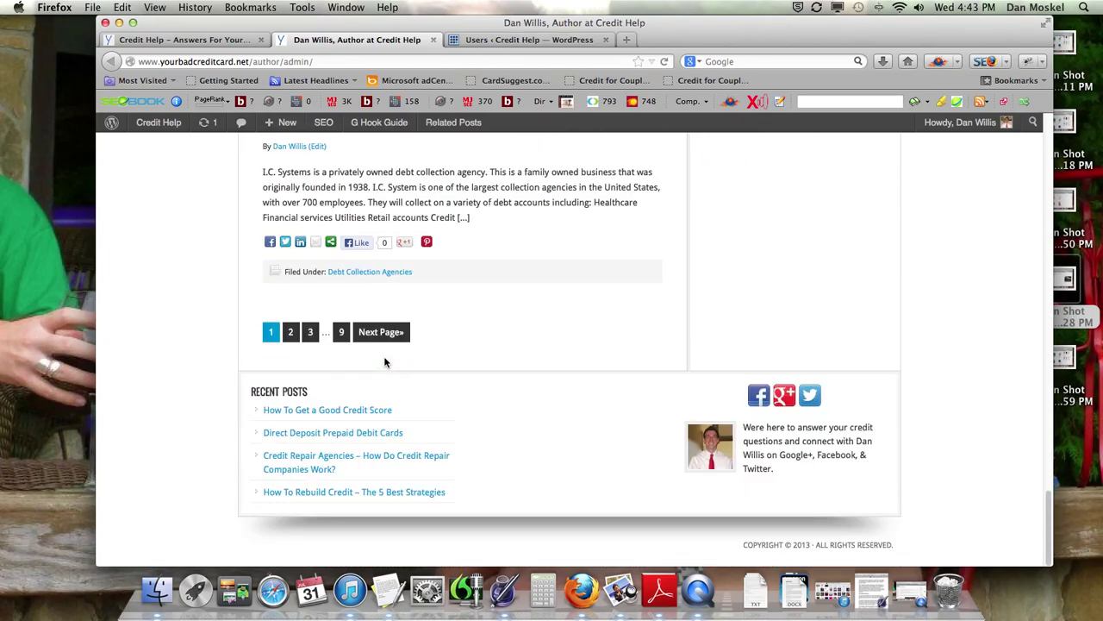
scroll(366, 344, up, 20)
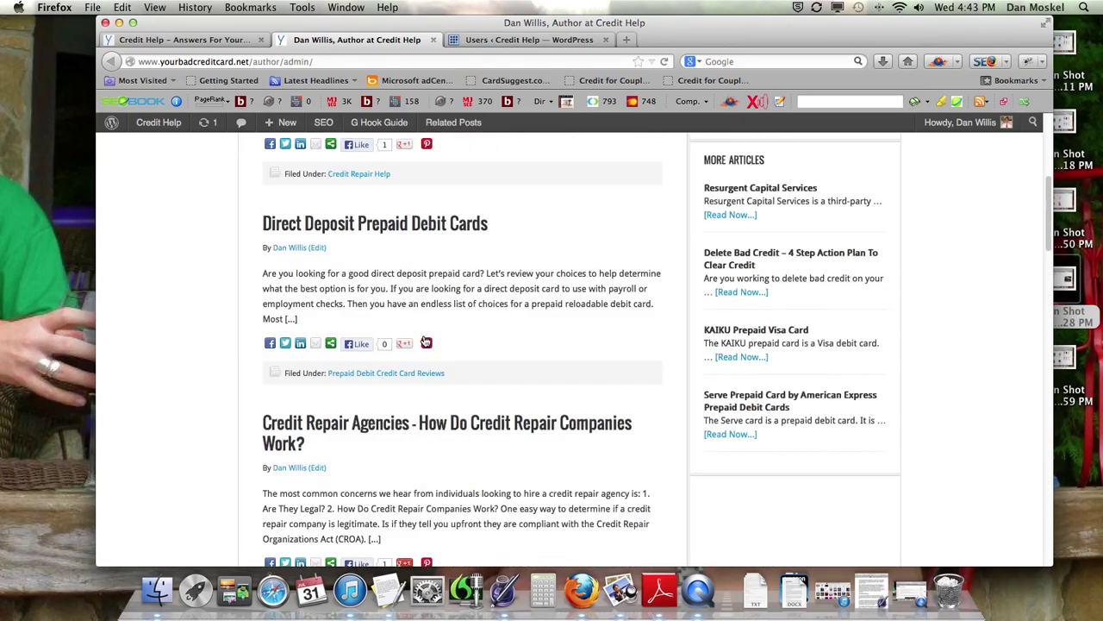
click(491, 40)
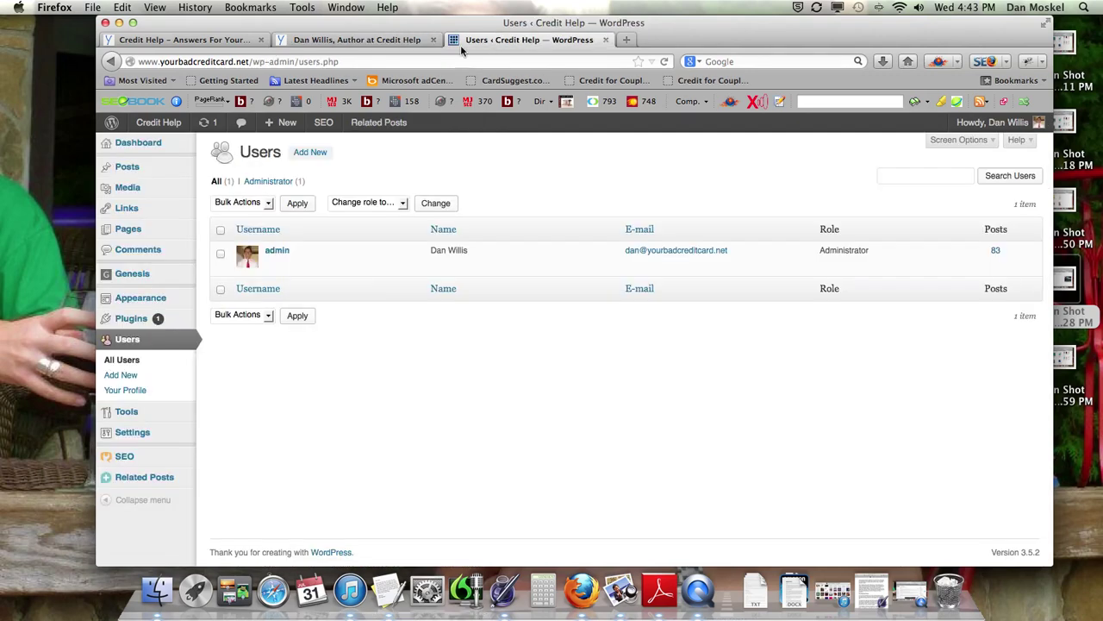
Step: Start a new user via Add New and place the caret in the Username field
click(311, 156)
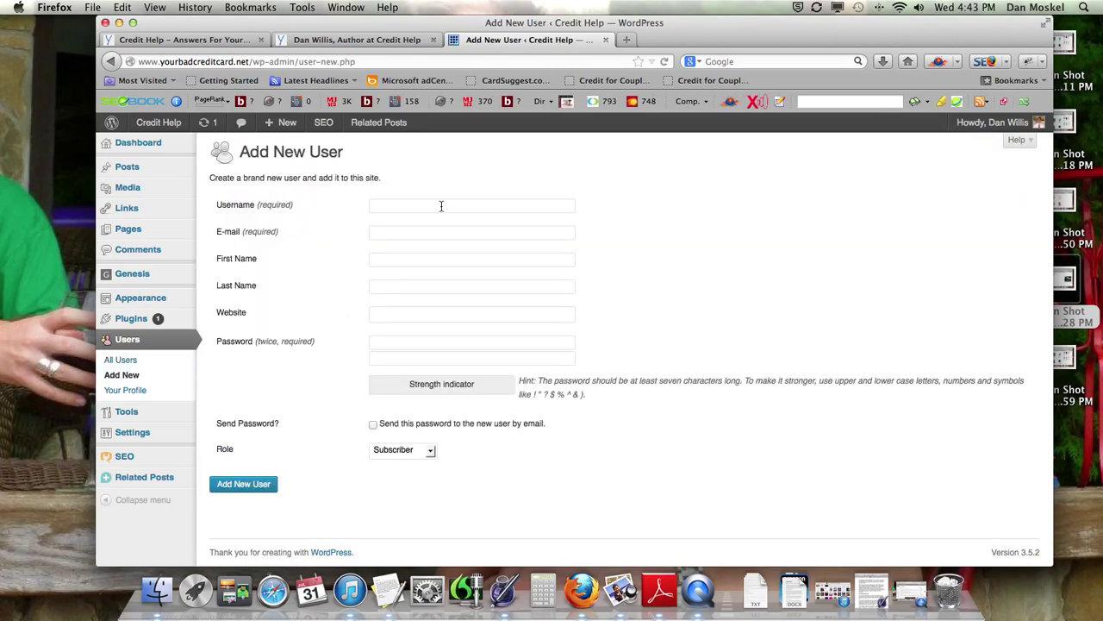
click(443, 204)
click(137, 389)
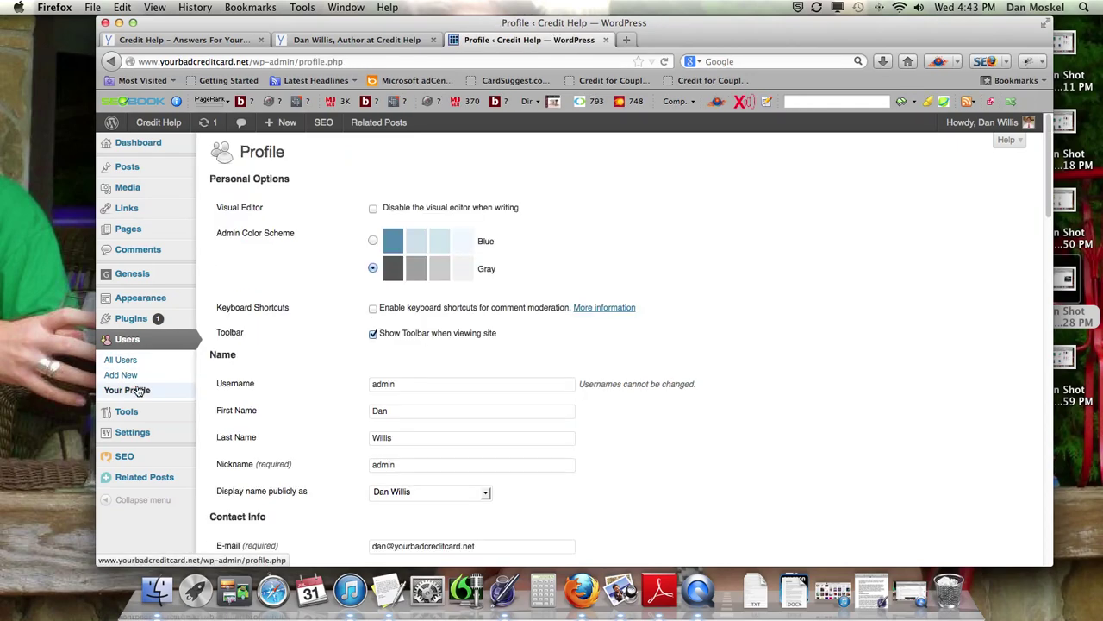
scroll(312, 400, down, 3)
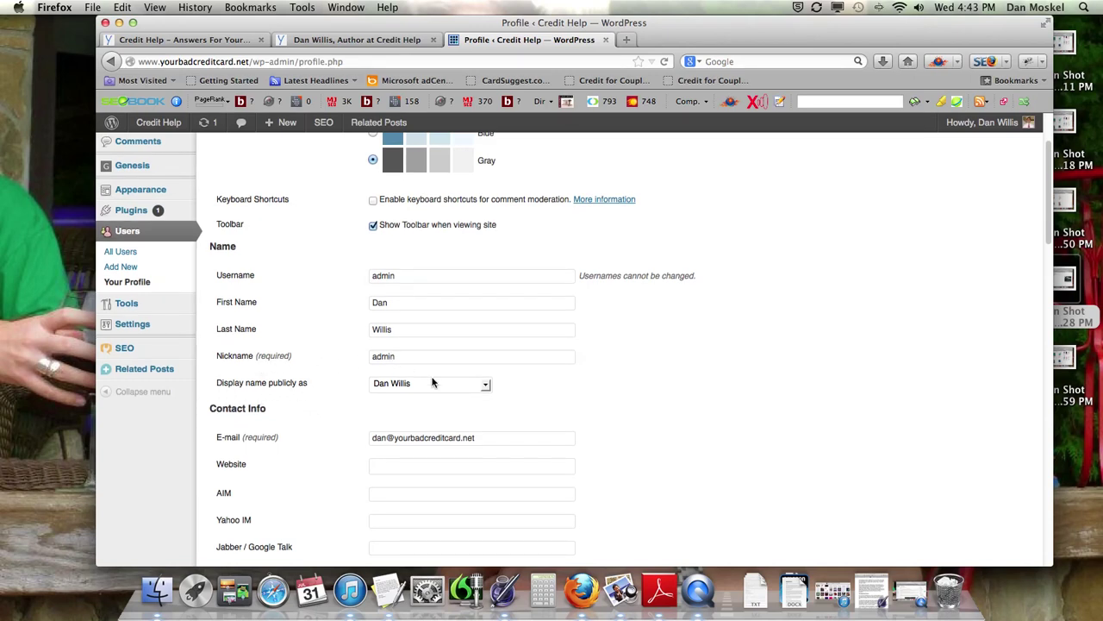
click(488, 386)
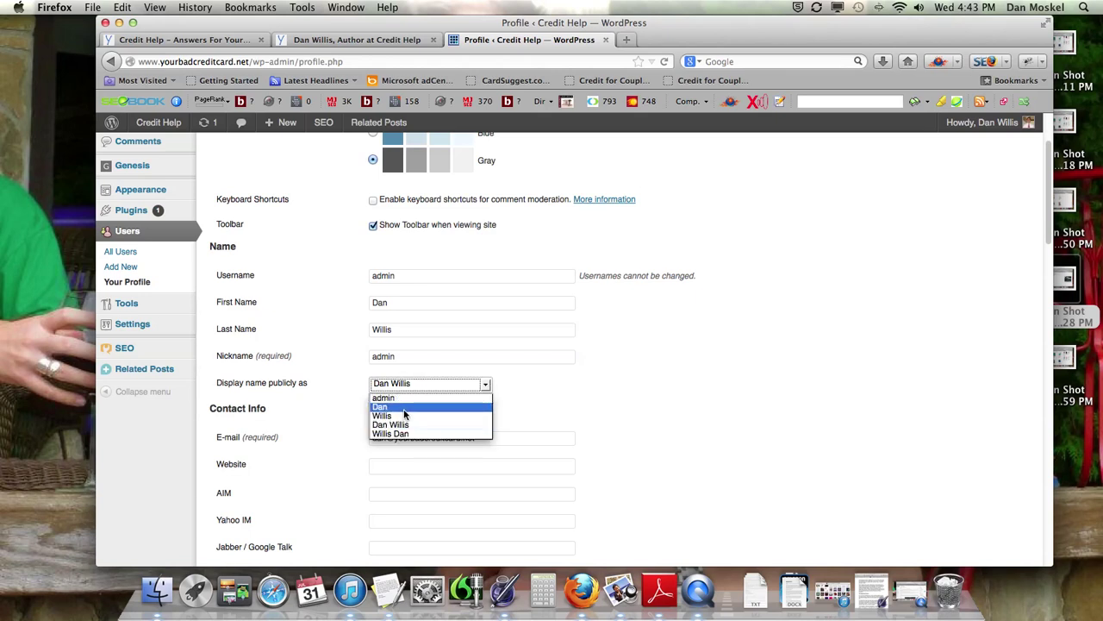
click(317, 406)
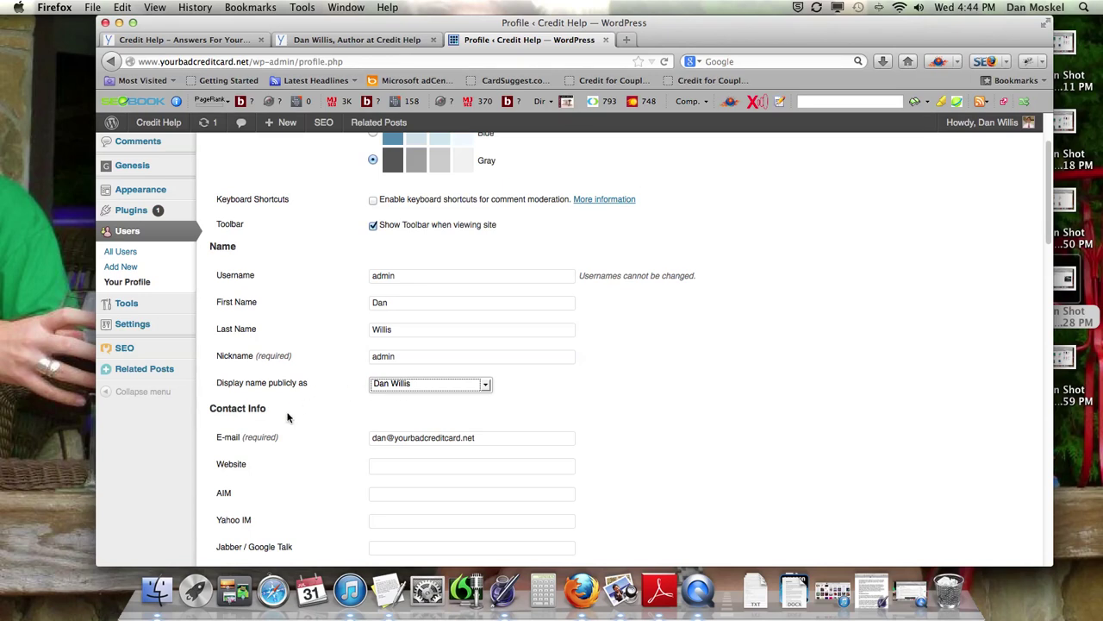
click(125, 268)
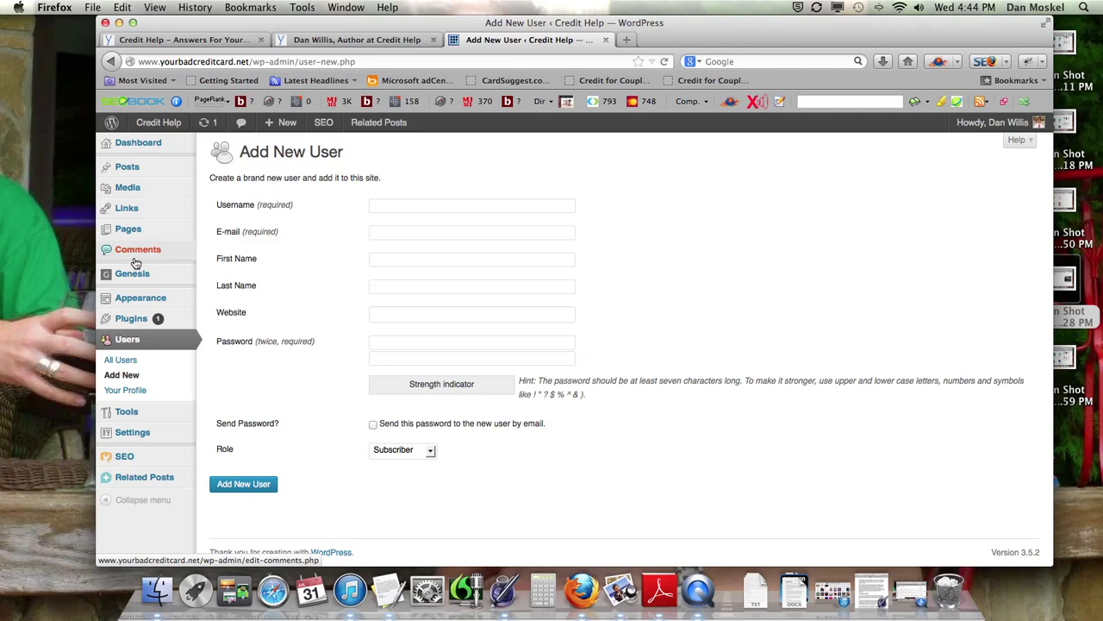
Step: Enter the new user's username, e-mail address, first name and last name, leaving Website blank
click(418, 205)
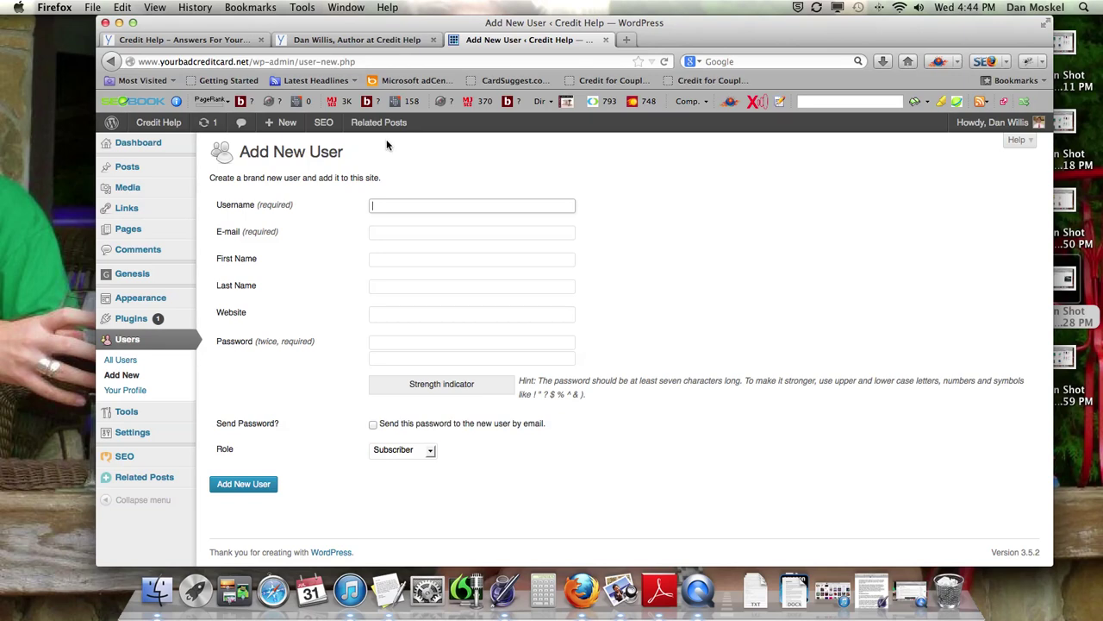
click(403, 231)
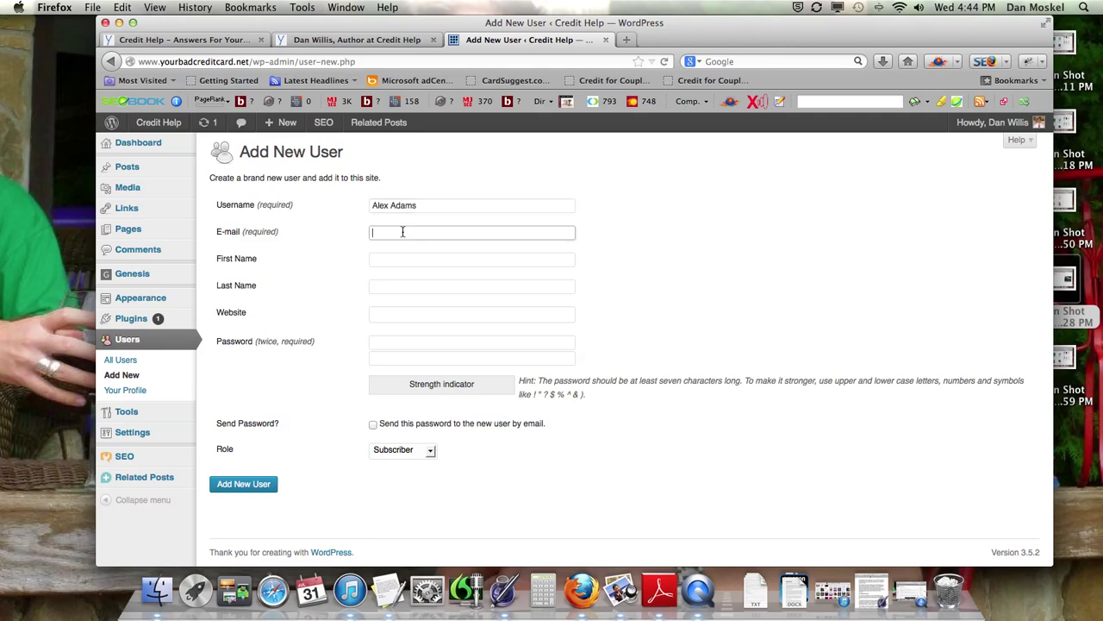
key(Tab)
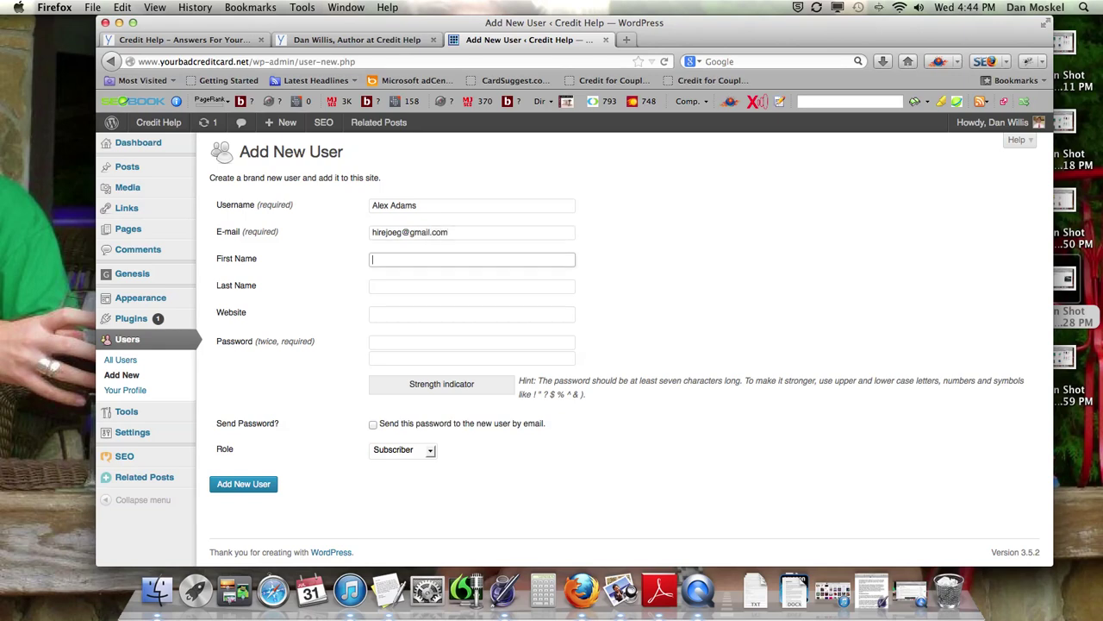
key(Tab)
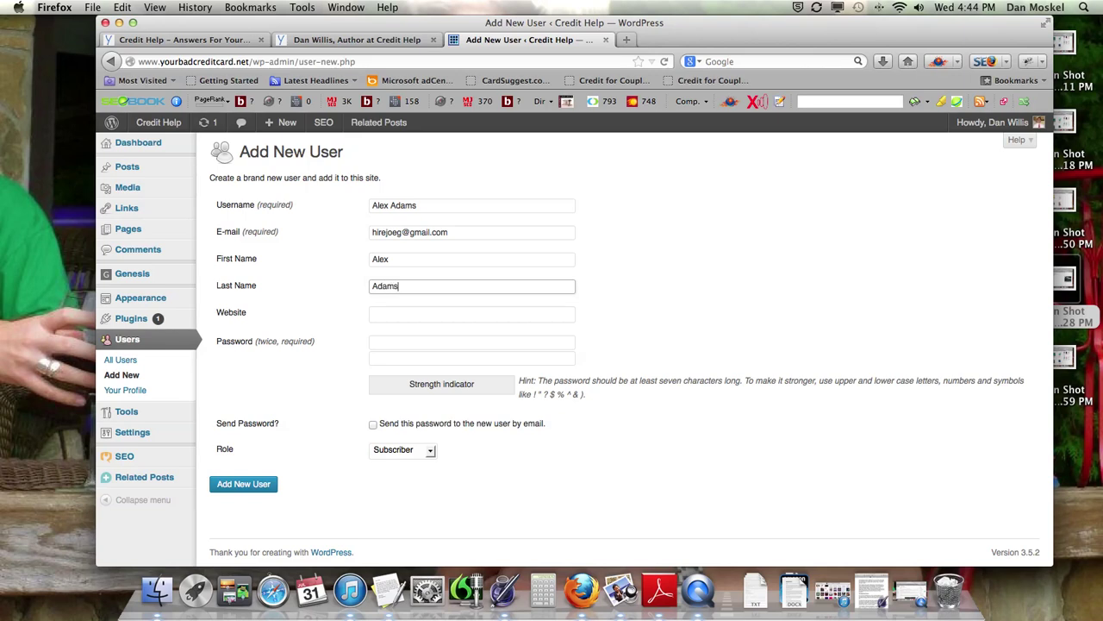
key(Tab)
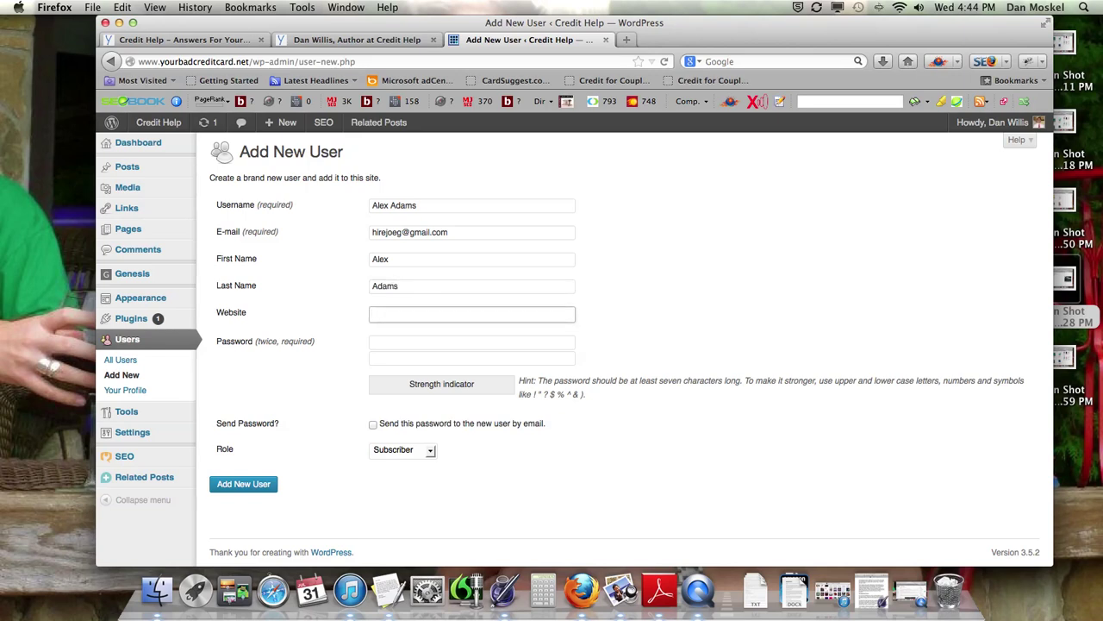
key(Tab)
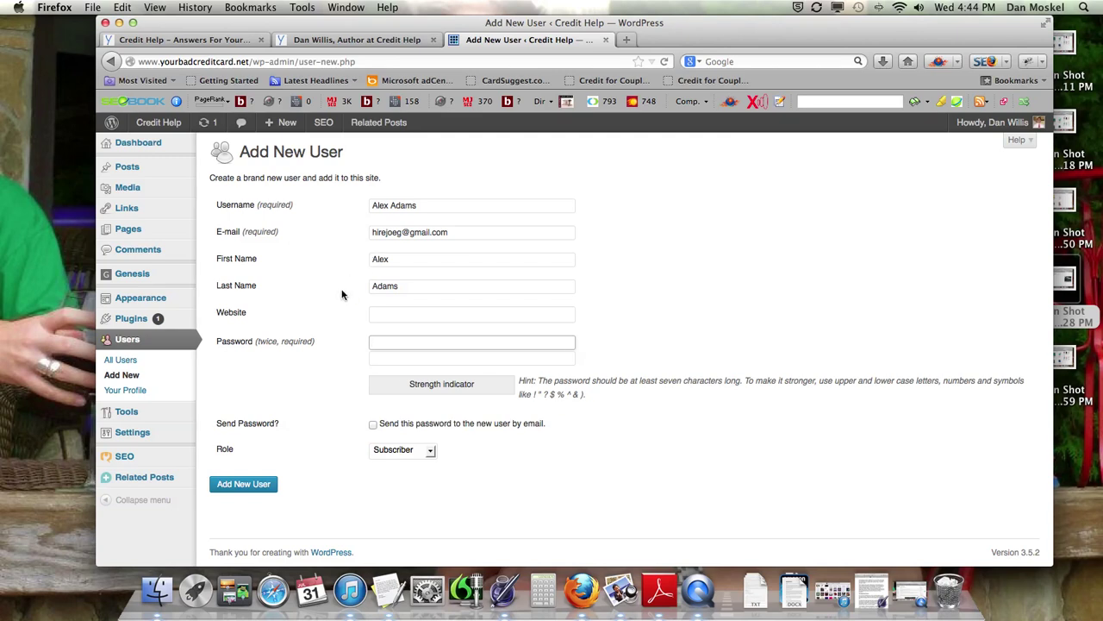
Step: Enter a Medium-strength password twice and tick 'Send this password to the new user by email'
text(a)
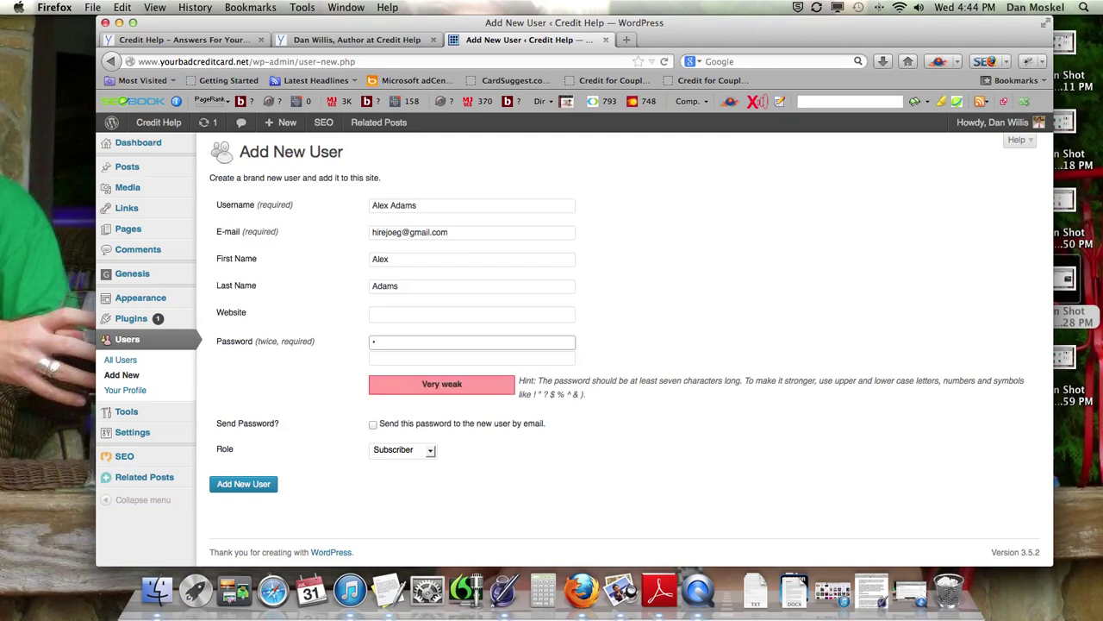
key(BackSpace)
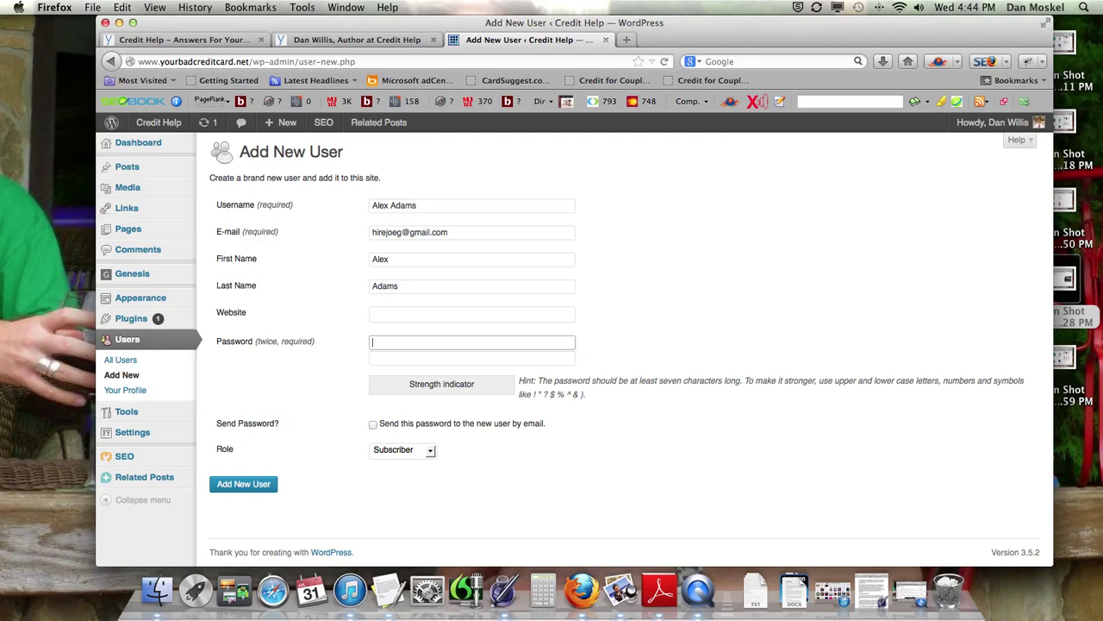
text(••••••)
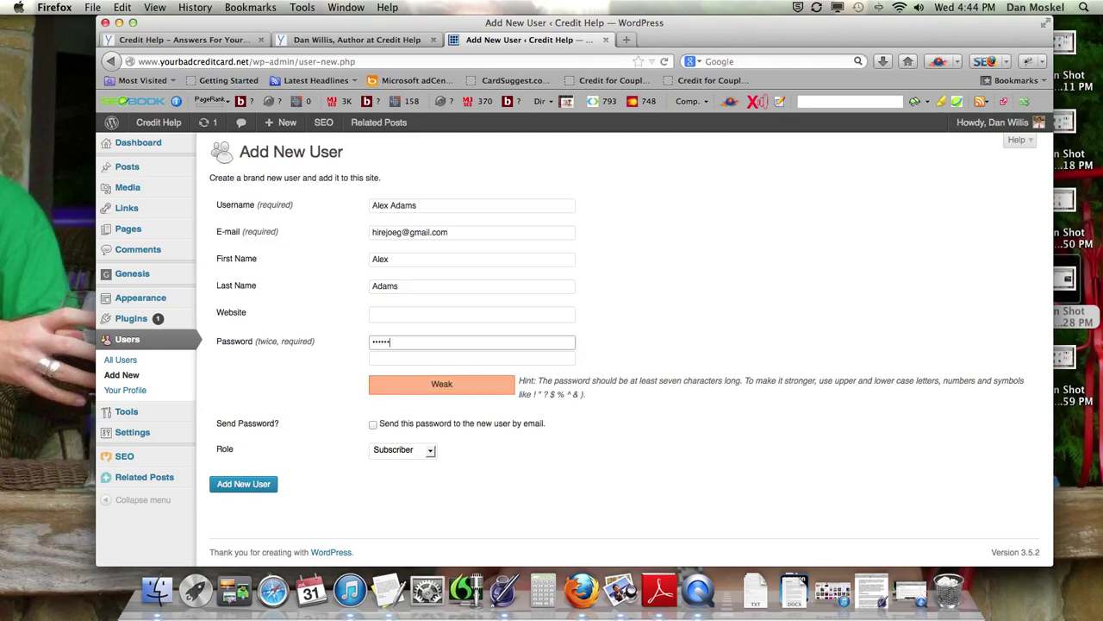
text(•)
key(Tab)
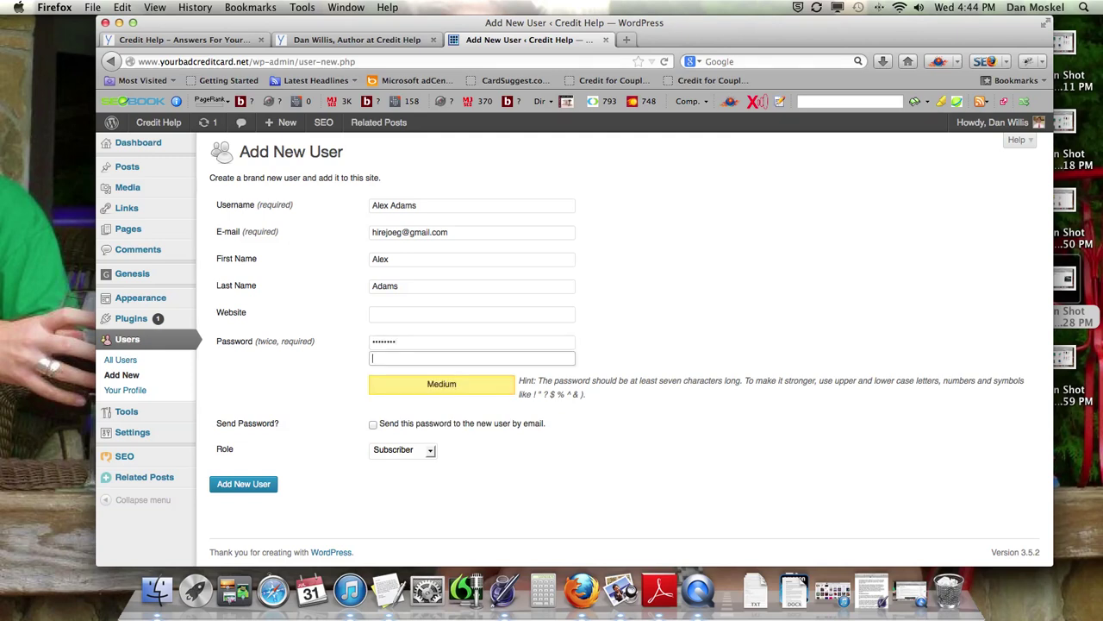
text(••••••)
click(373, 425)
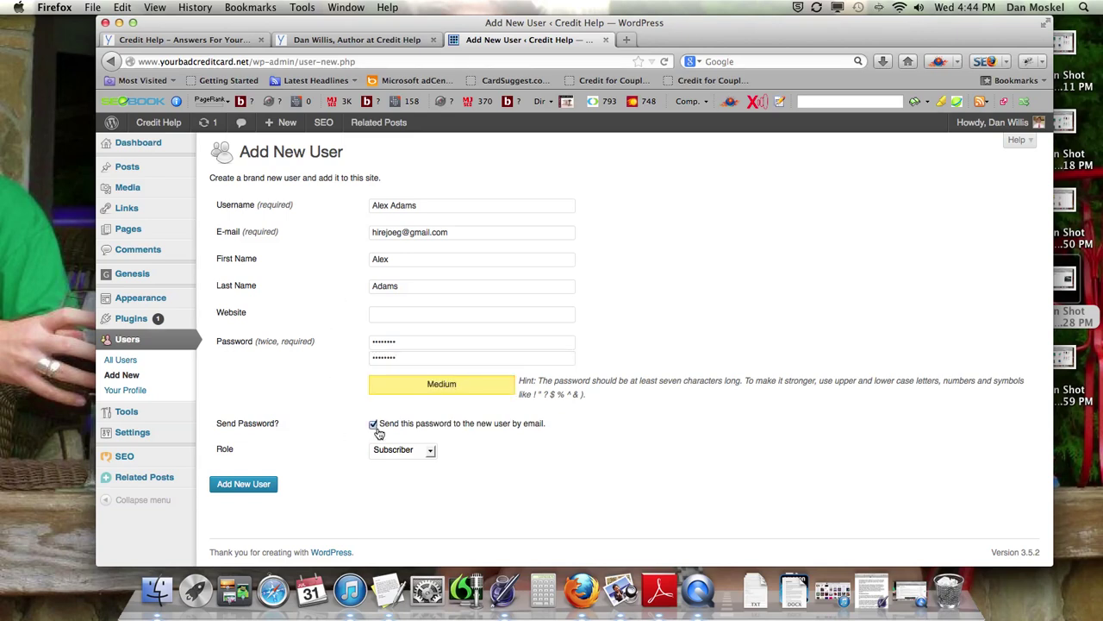
Step: Set the Role to Contributor and replace the e-mail address with a different one
click(430, 451)
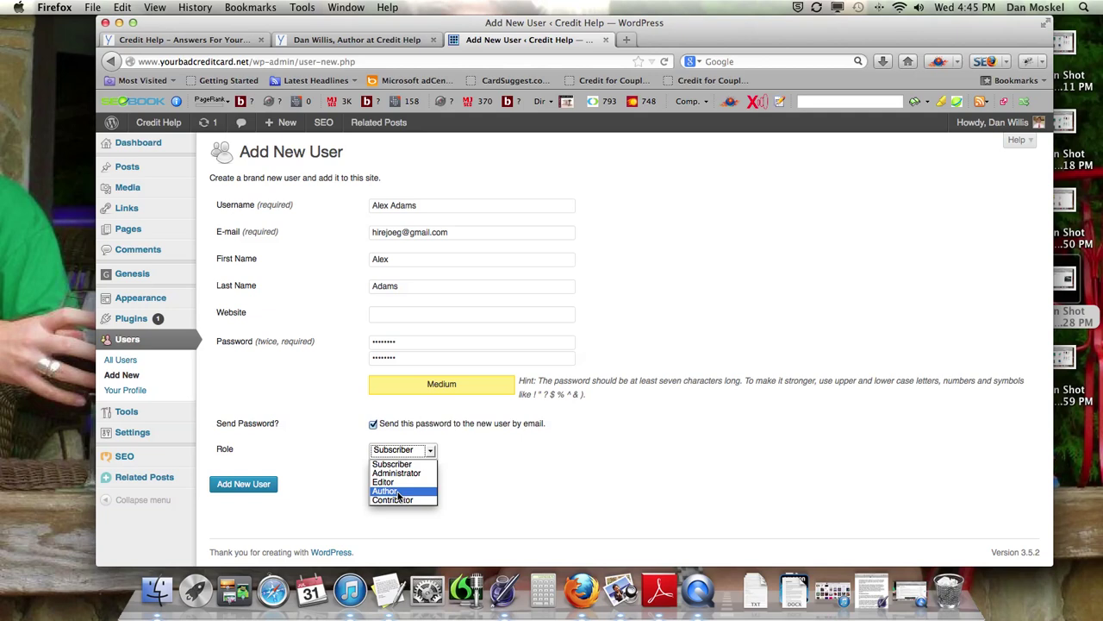
click(396, 499)
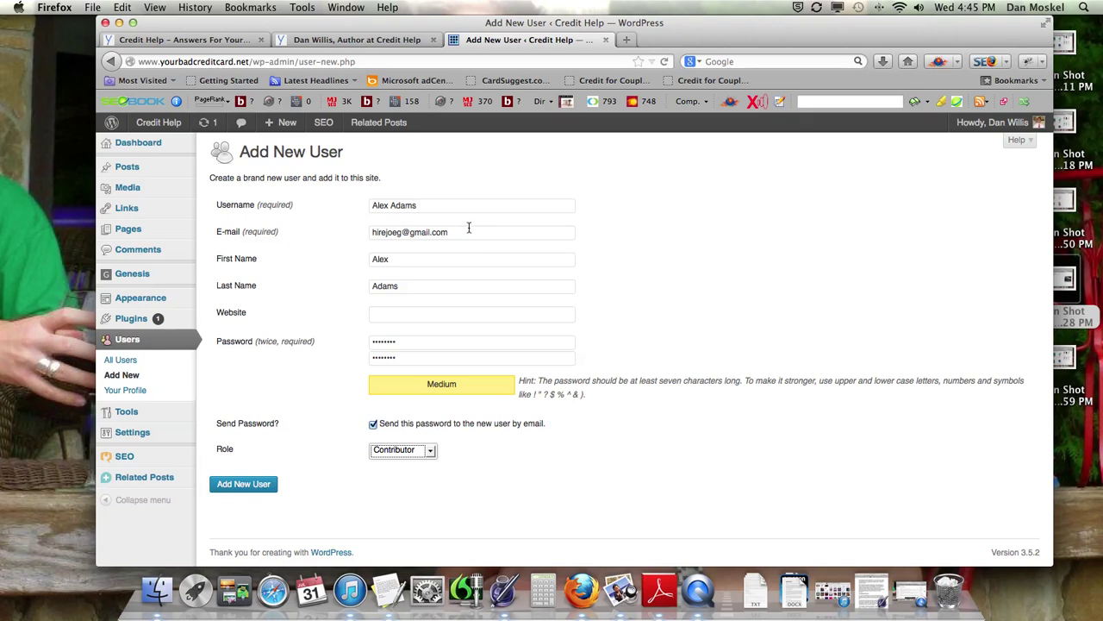
drag(469, 231, 341, 233)
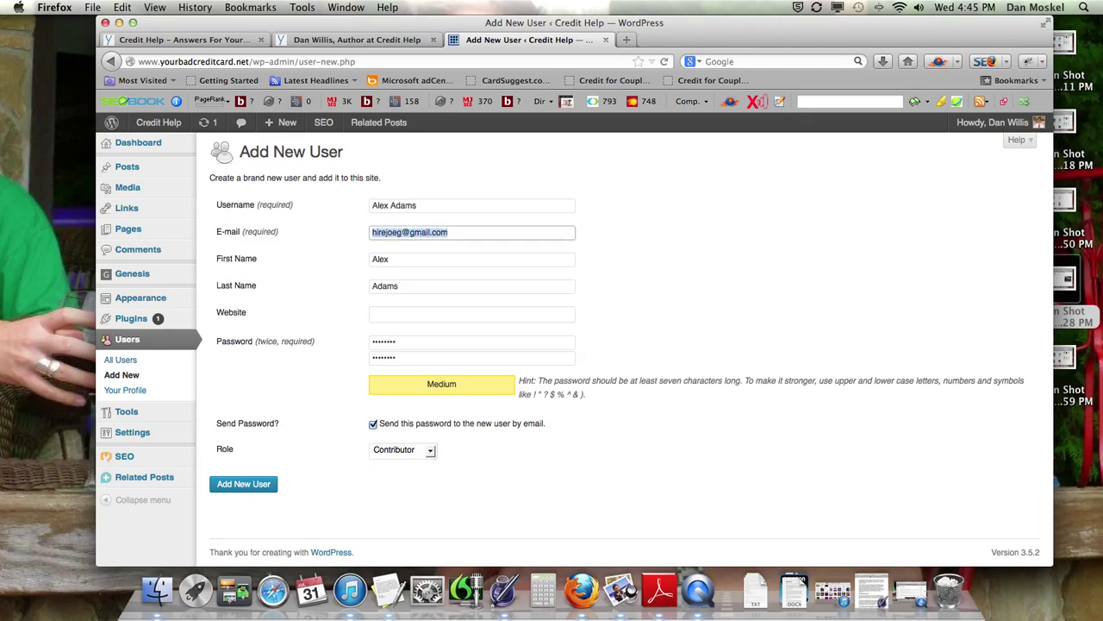
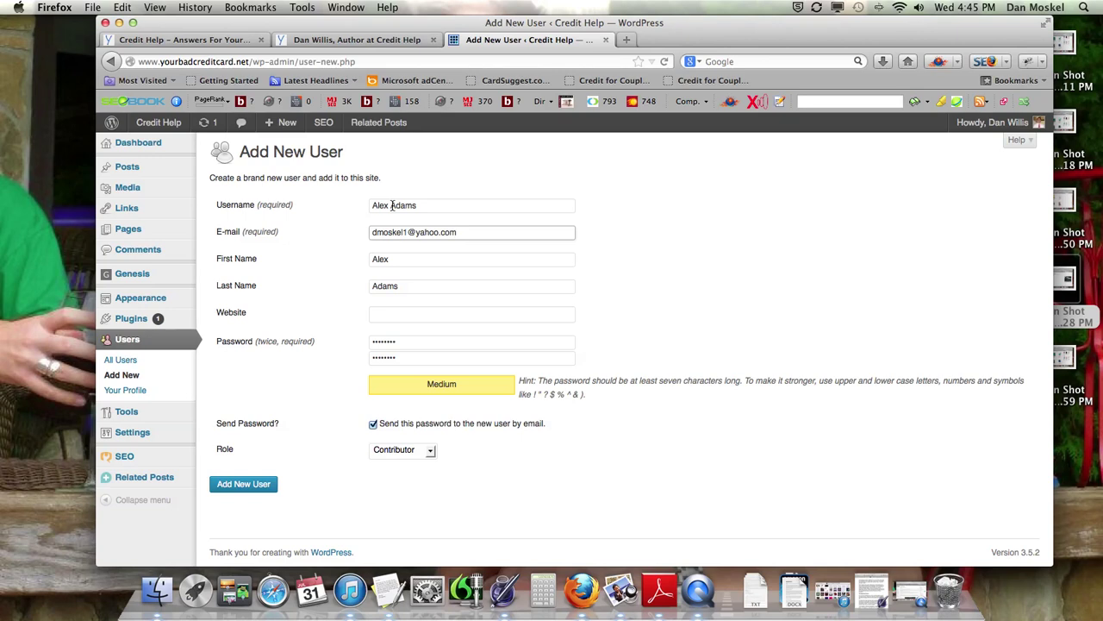
Step: Change the surname in Username and Last Name, then click Add New User
drag(392, 206, 424, 206)
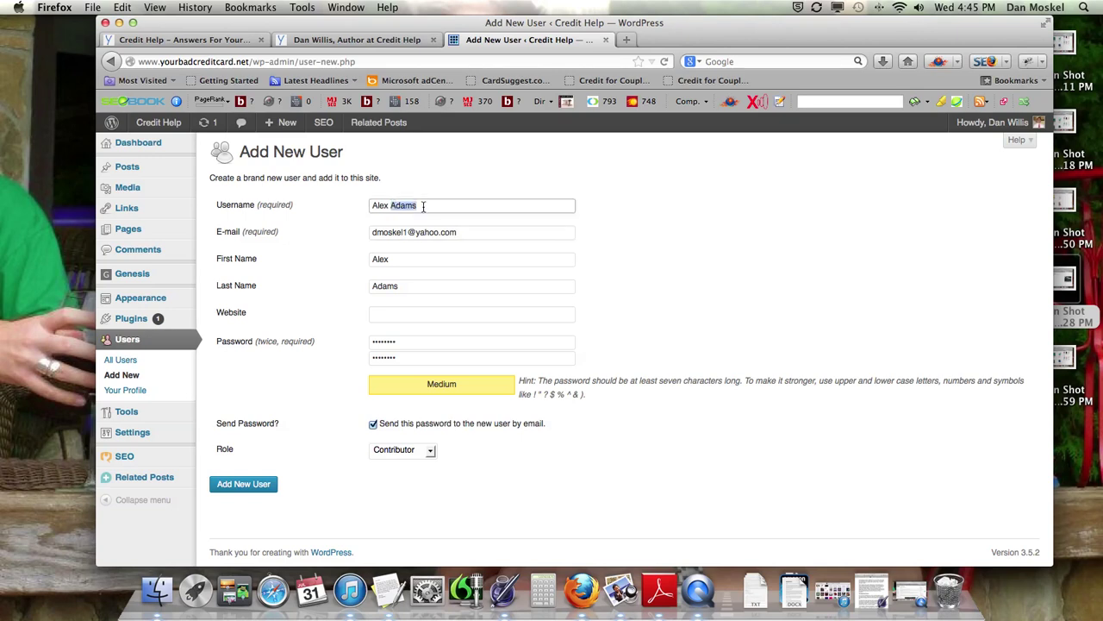
text(Jame)
drag(411, 286, 347, 286)
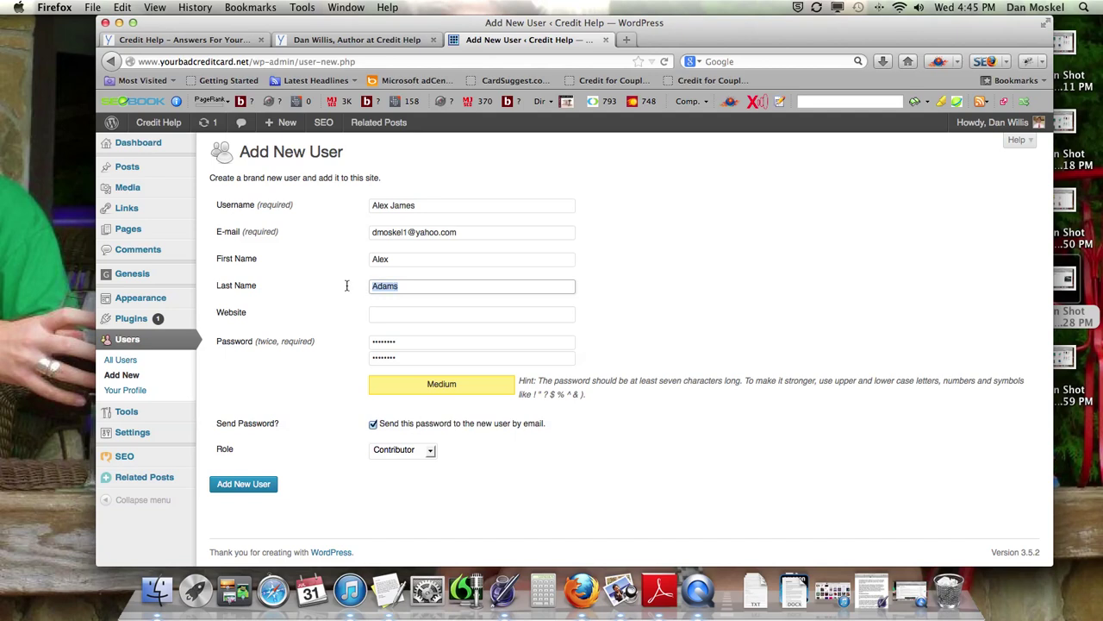
text(Jame)
click(248, 485)
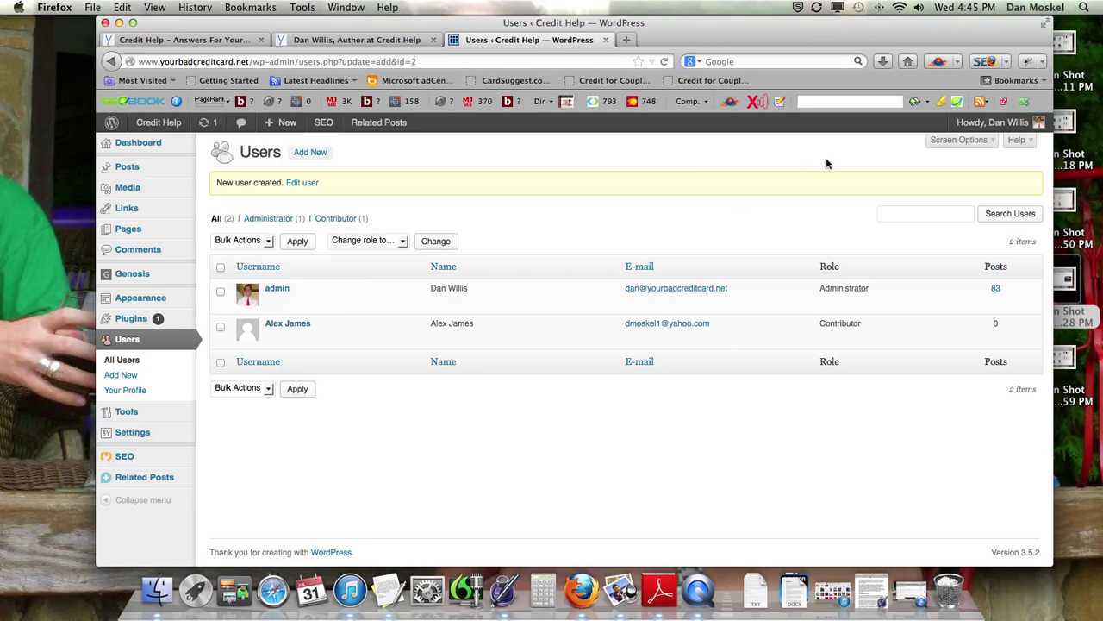
Step: Log out via the Howdy account menu and close the login page tab
mouse_move(1010, 124)
click(963, 205)
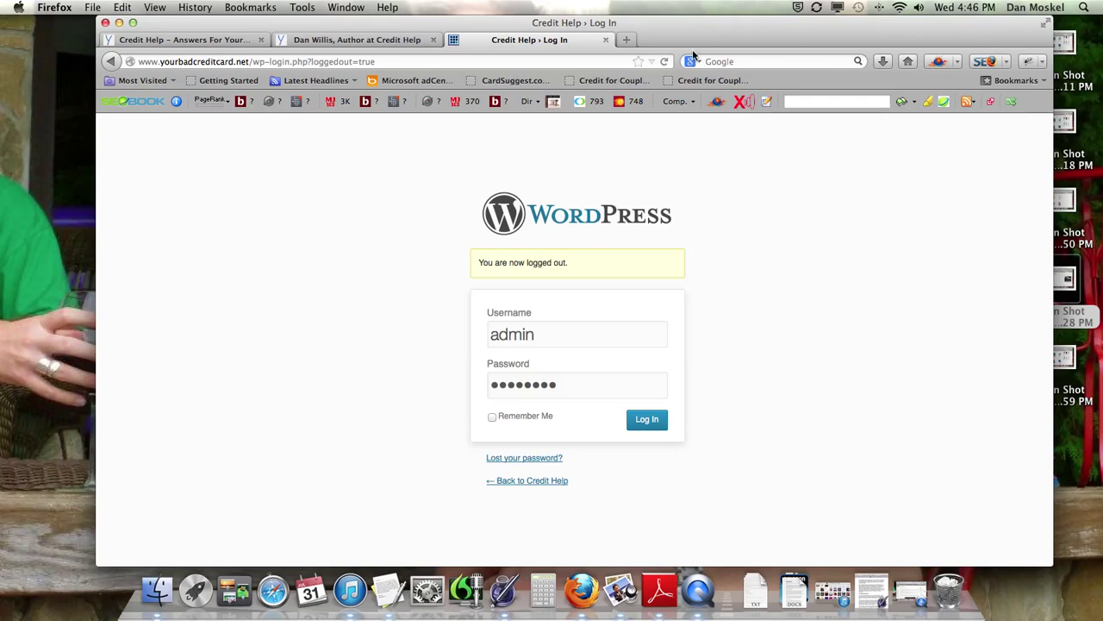
click(605, 40)
Step: Close the author tab, clear all Firefox history, cookies and cache, and open a blank tab
click(433, 40)
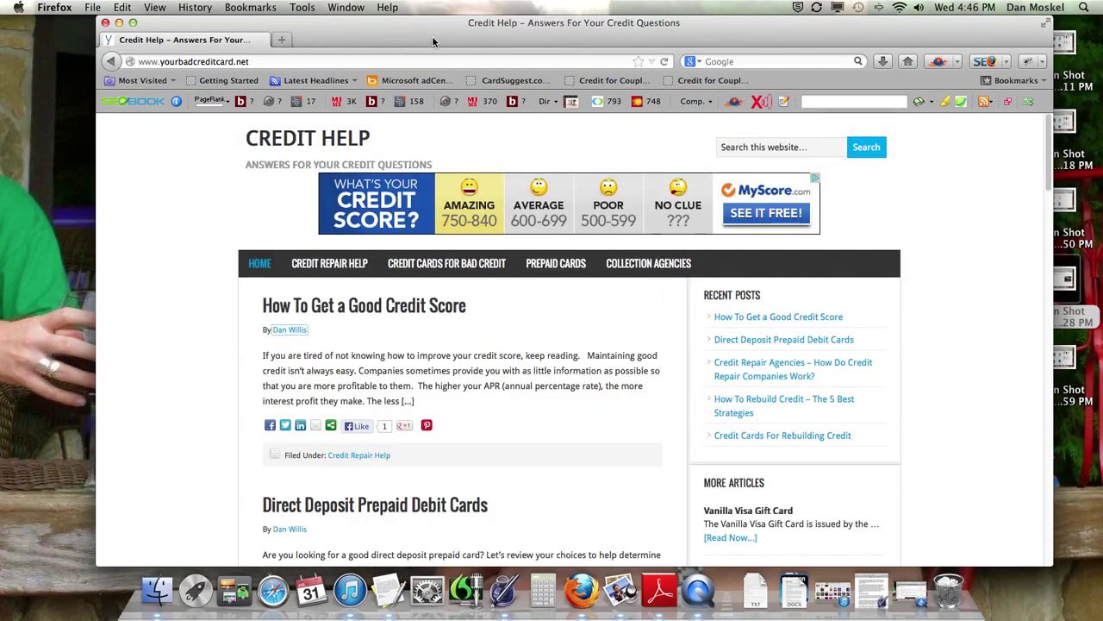
click(201, 11)
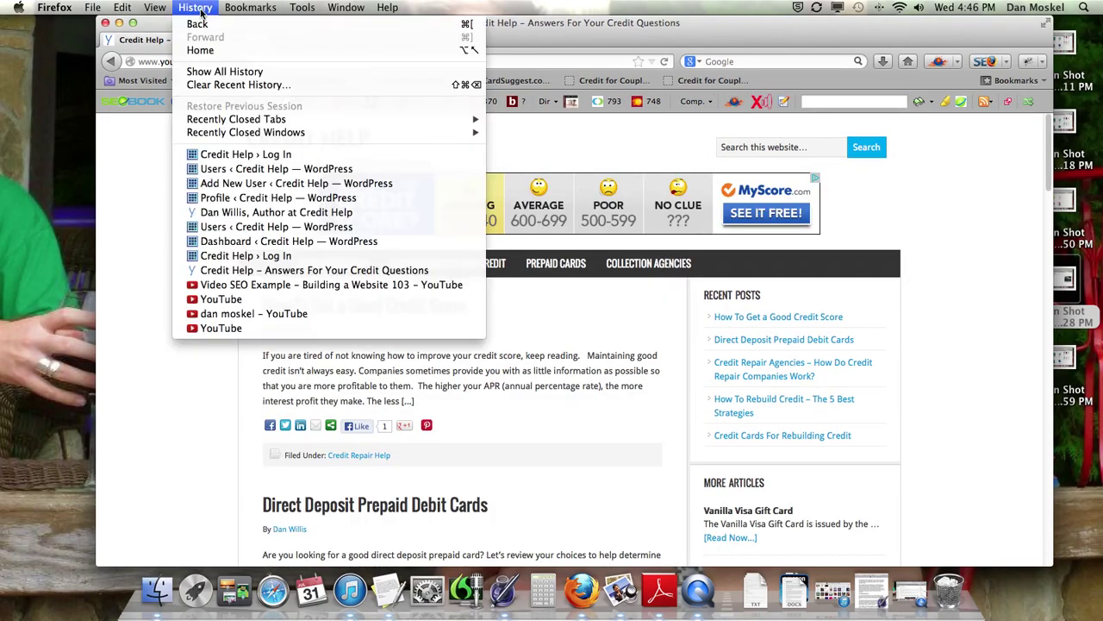
click(228, 84)
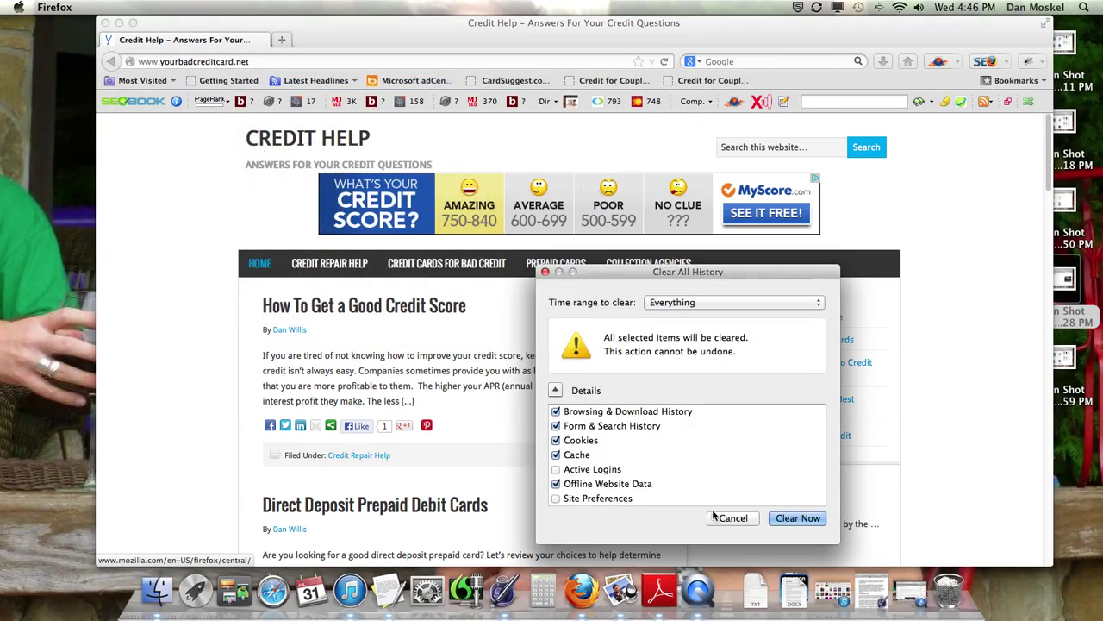
click(799, 518)
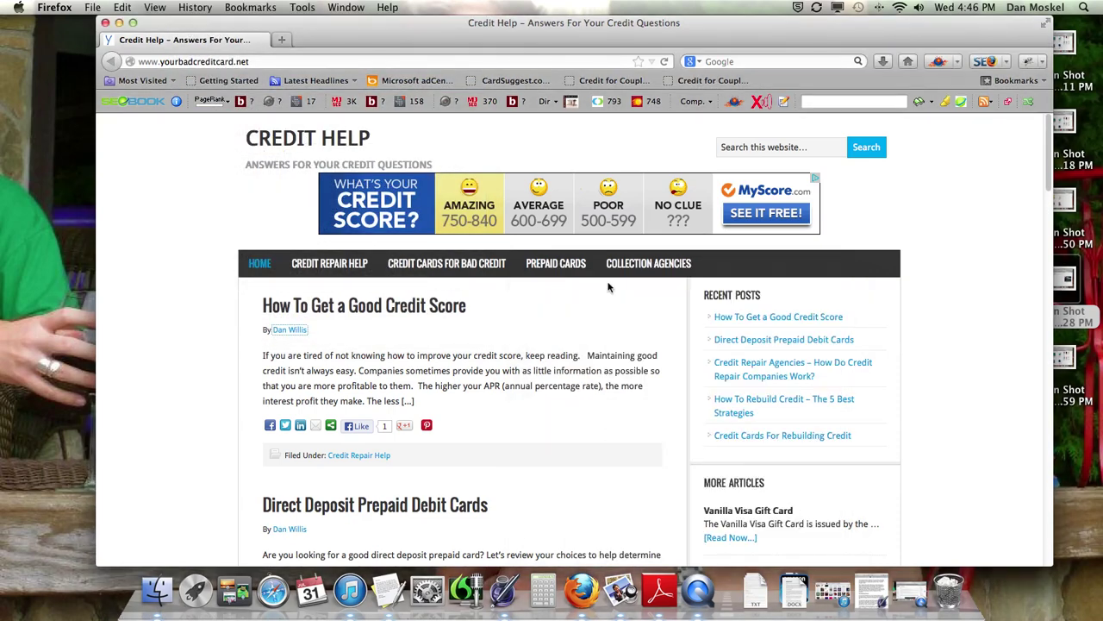
click(281, 40)
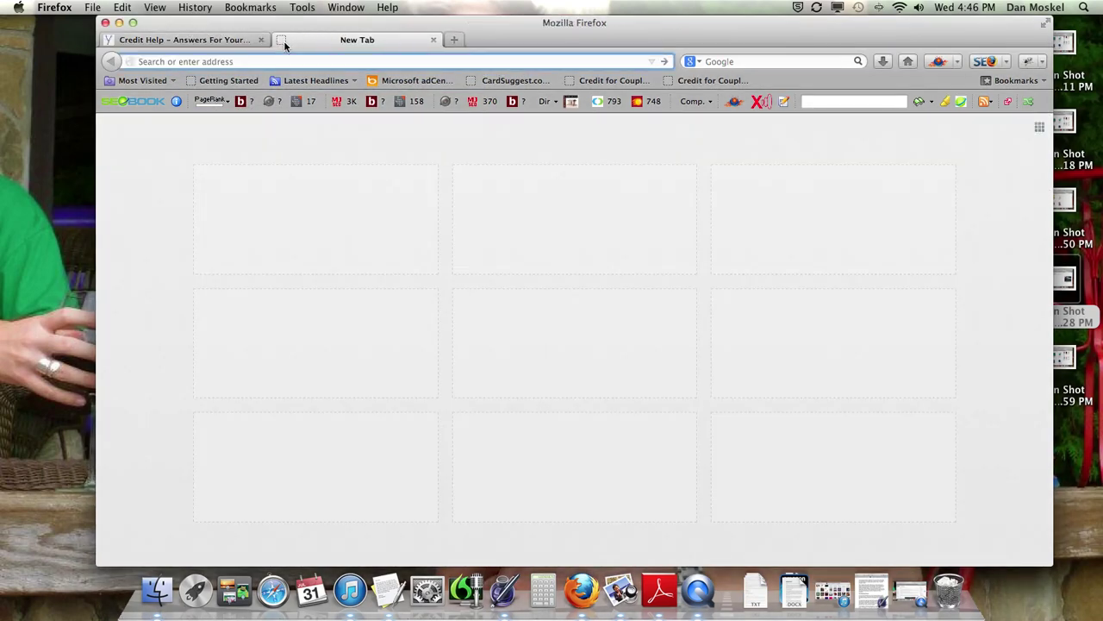
Step: Load yahoo.com and enter the Yahoo account ID on the sign-in page
text(yahoo)
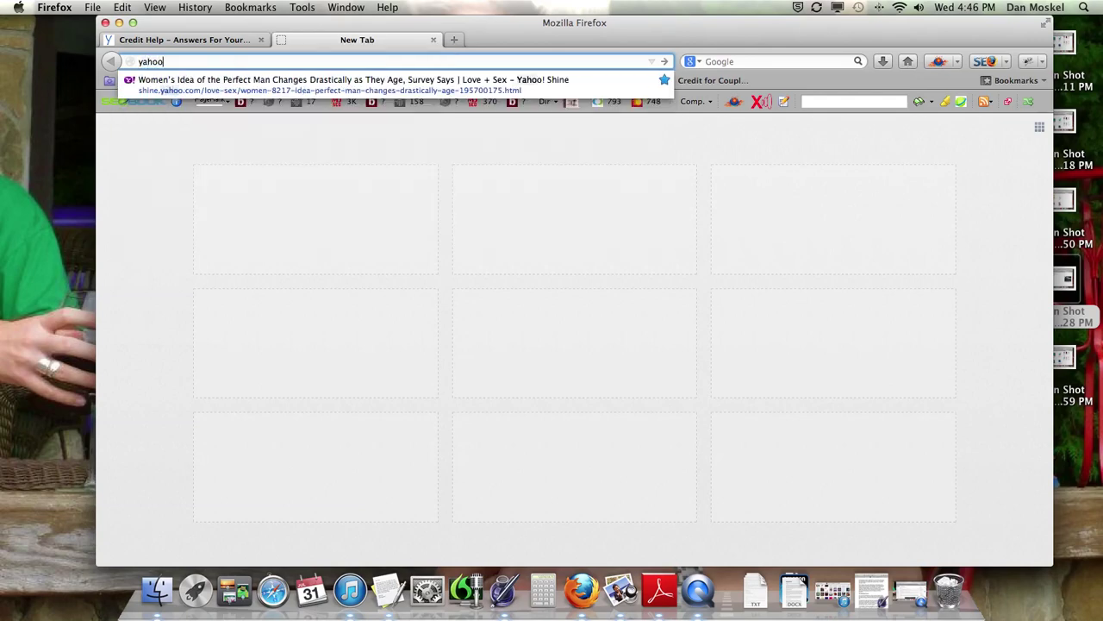
text(.com)
key(Return)
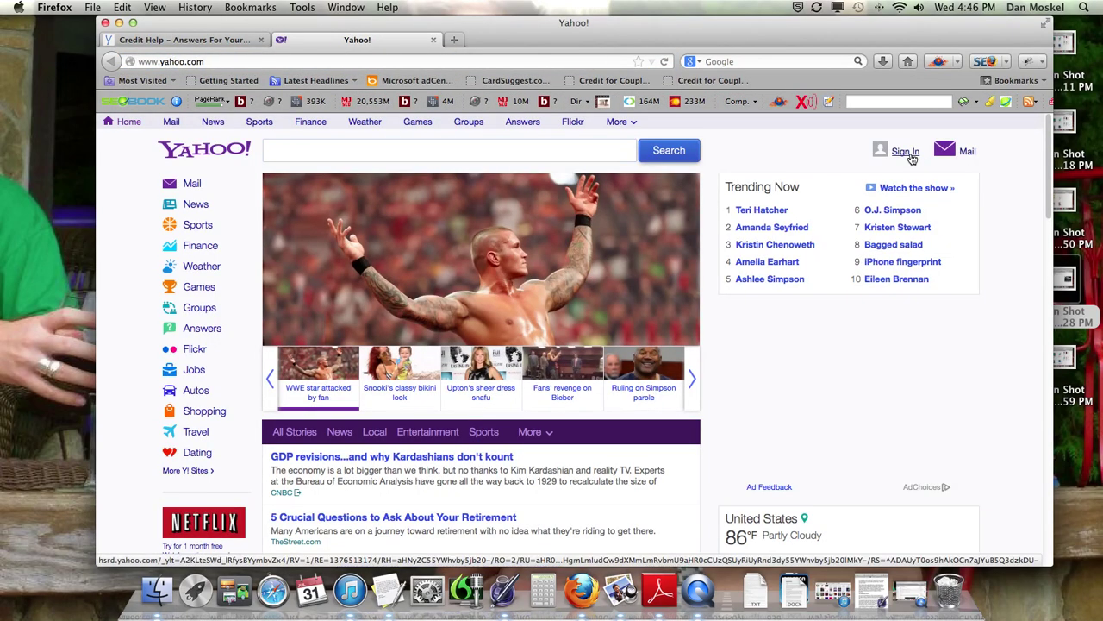
click(911, 158)
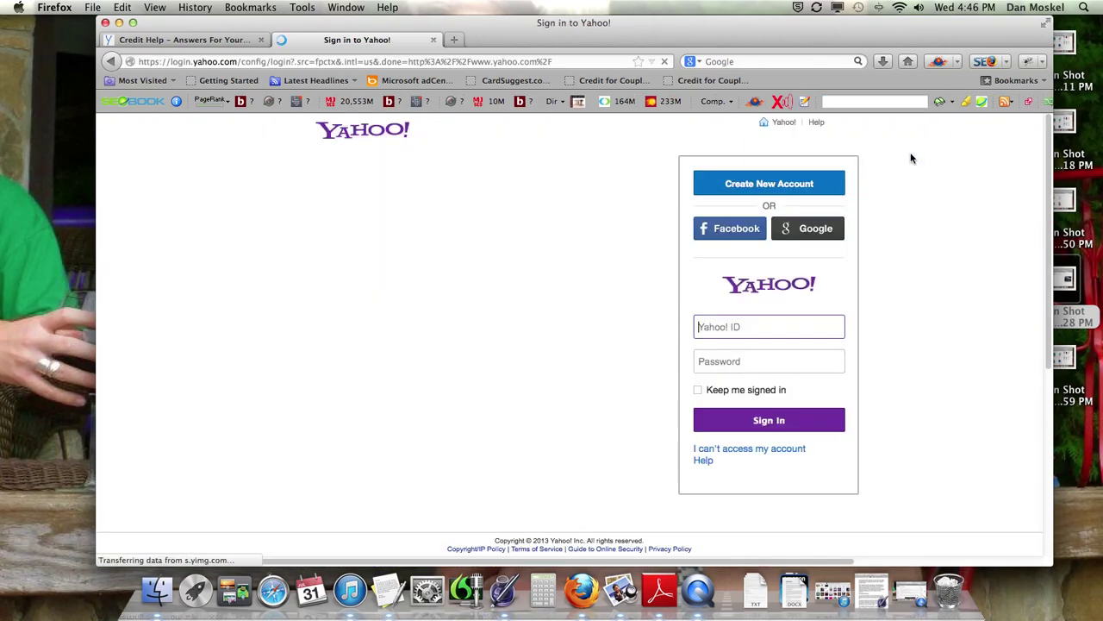
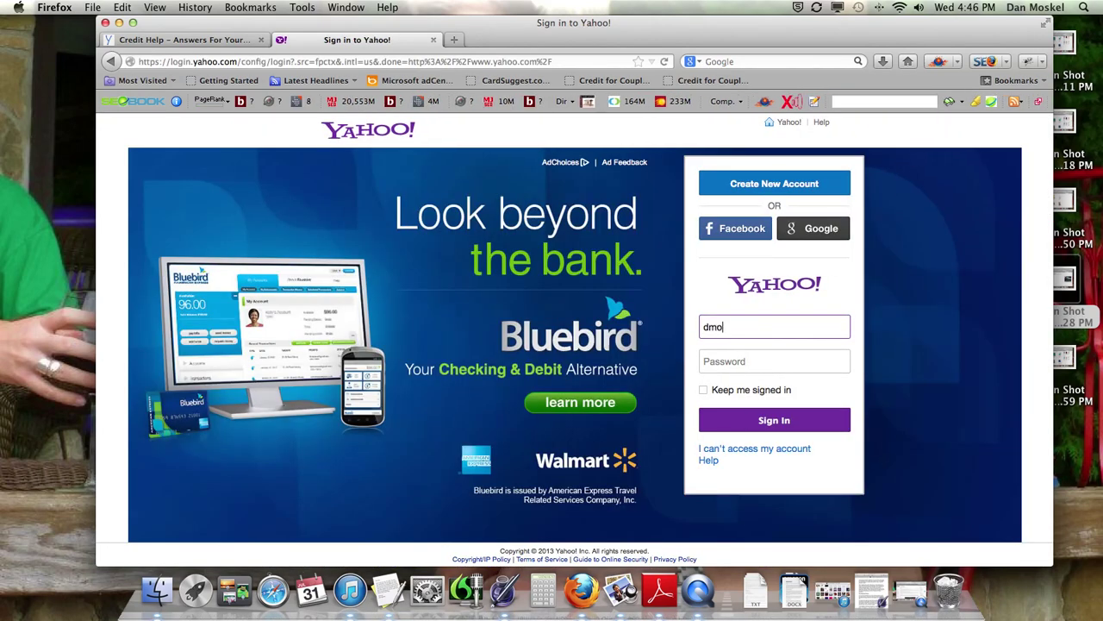
click(774, 362)
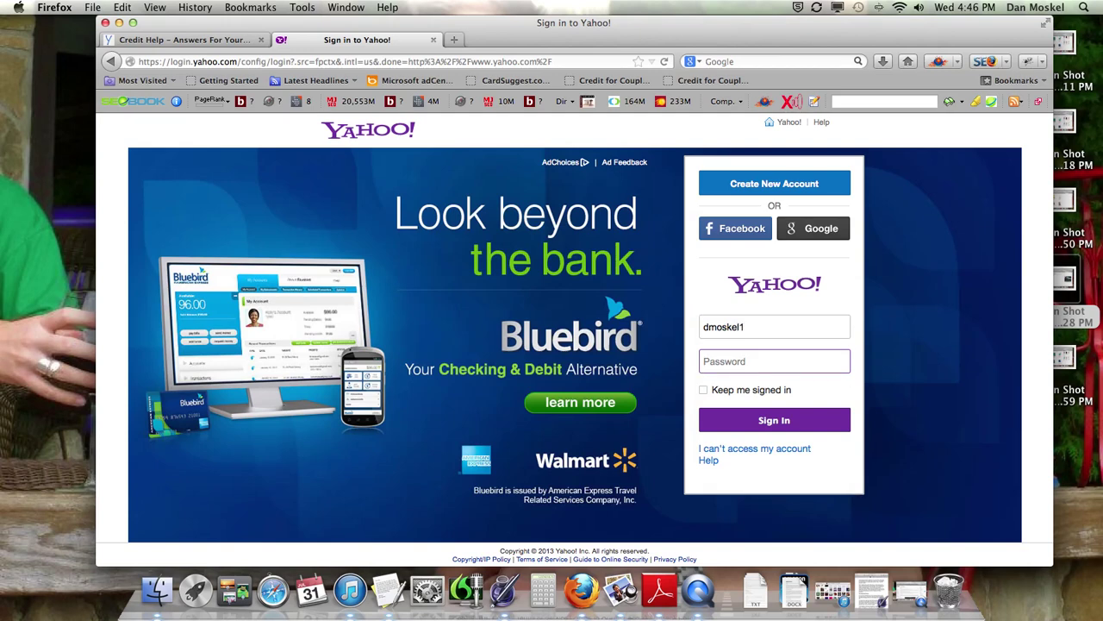
Step: Enter the account password, open the Yahoo Mail inbox, and return to the Credit Help tab
text(•)
key(BackSpace)
text(•••••••)
key(Return)
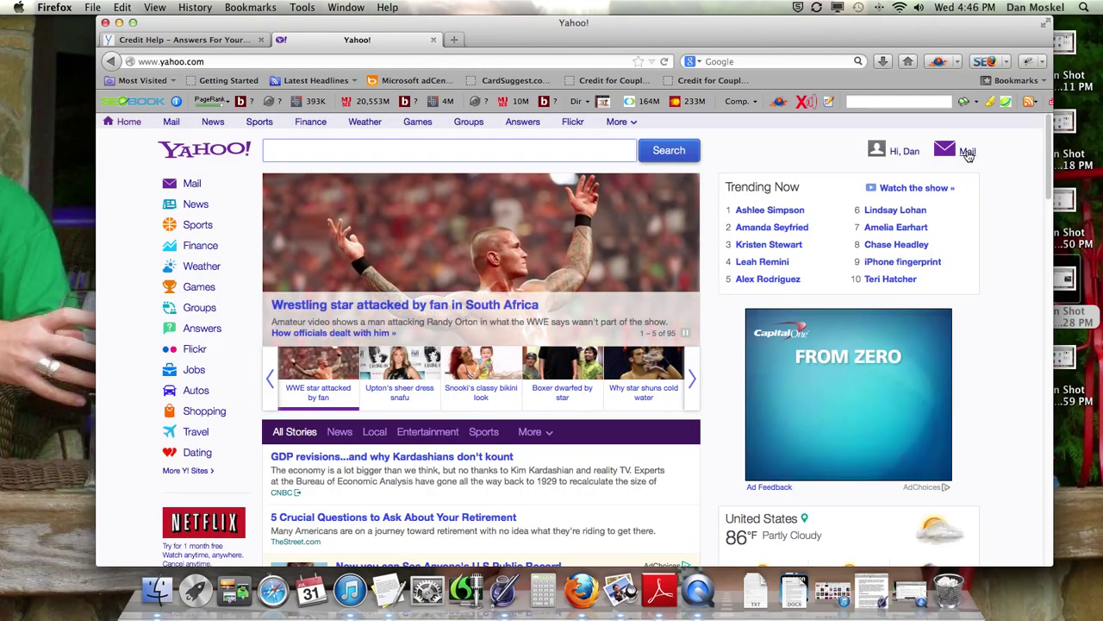
click(967, 150)
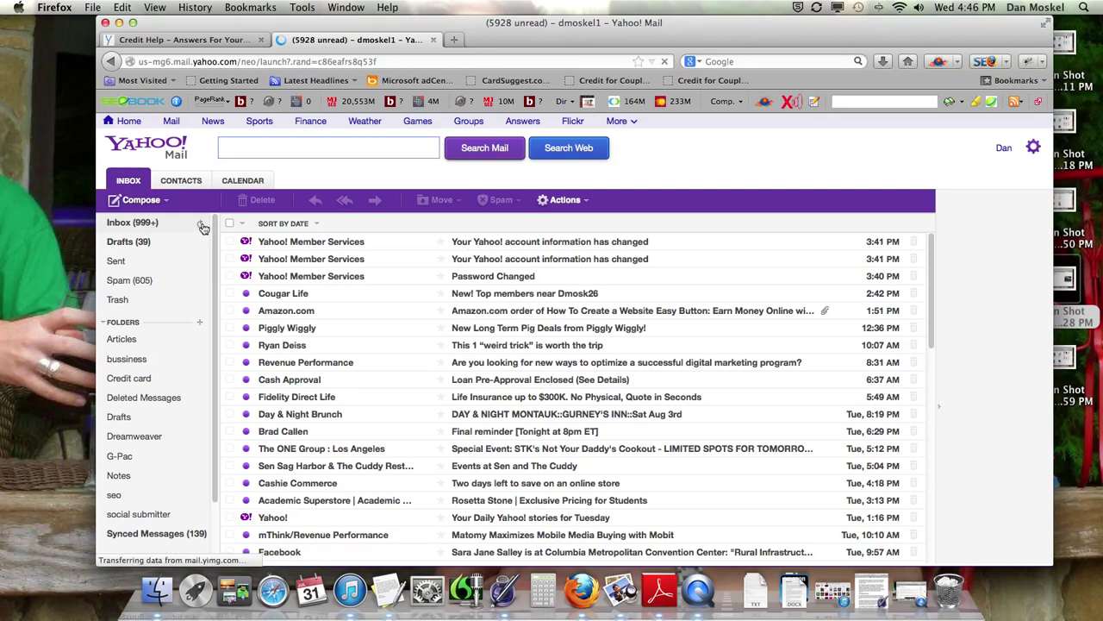
click(216, 40)
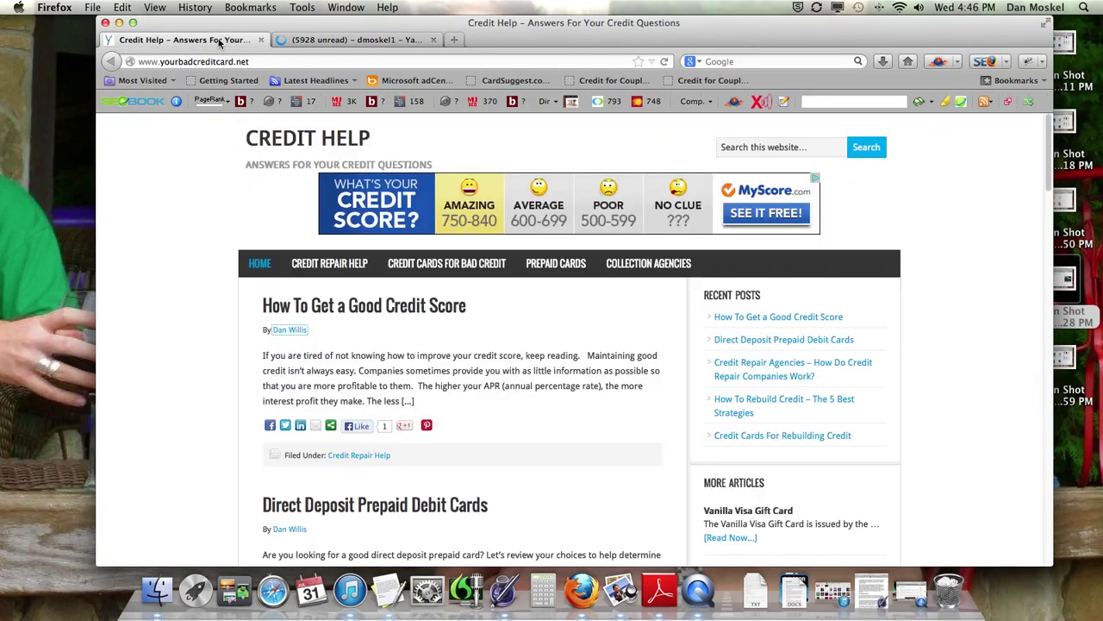
Step: Load the site's wp-login.php page in a third tab and sign in as administrator
click(457, 40)
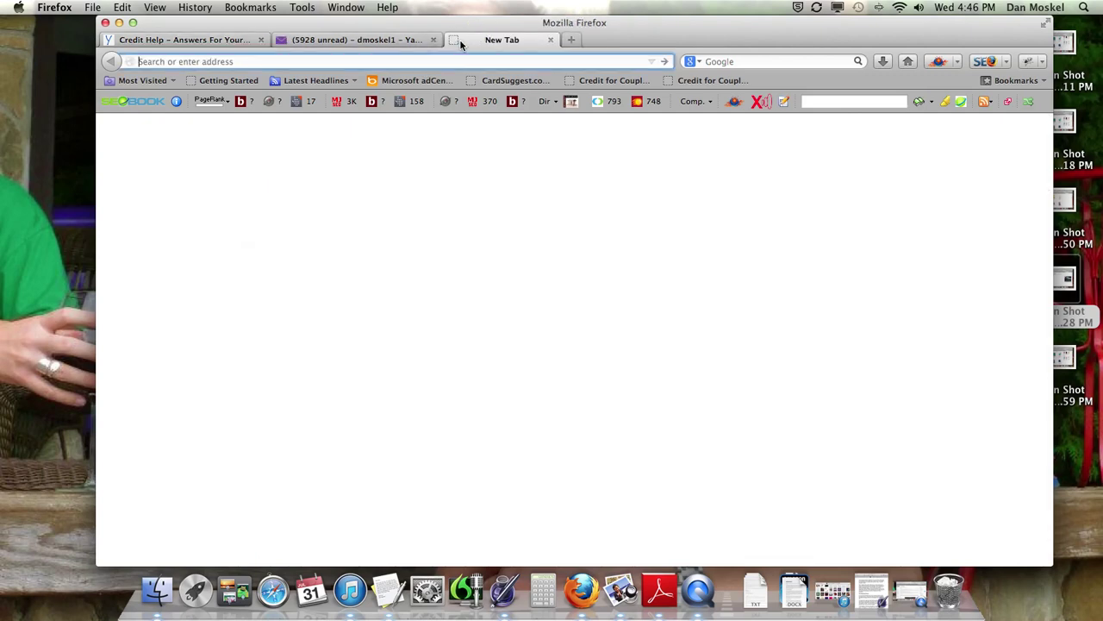
text(yourbadcreditcard.net/)
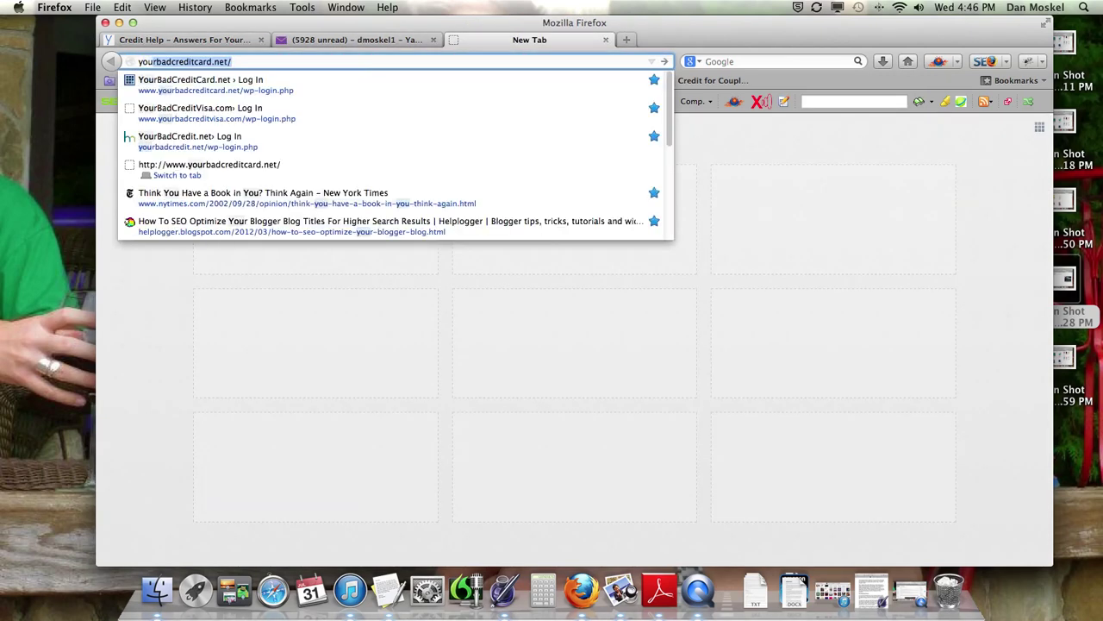
key(Down)
key(Return)
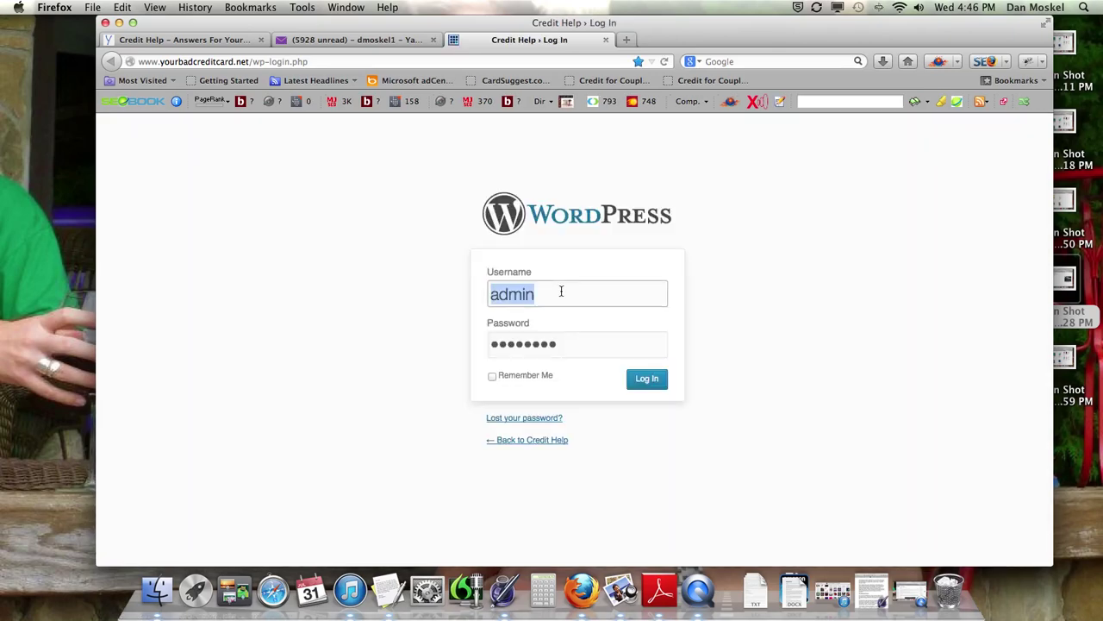
click(210, 39)
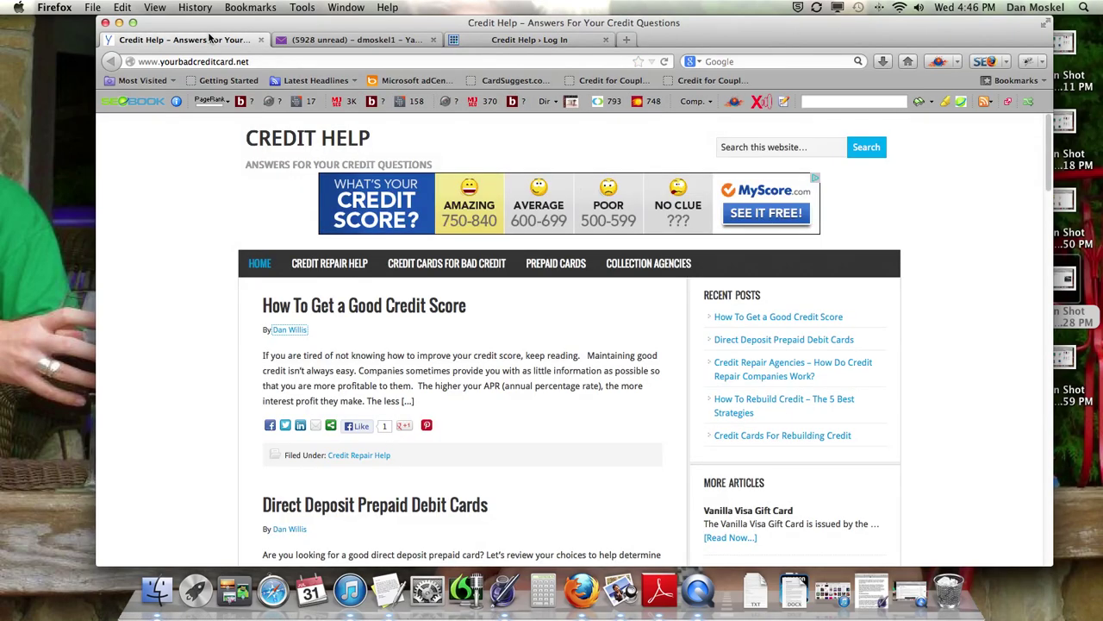
click(529, 38)
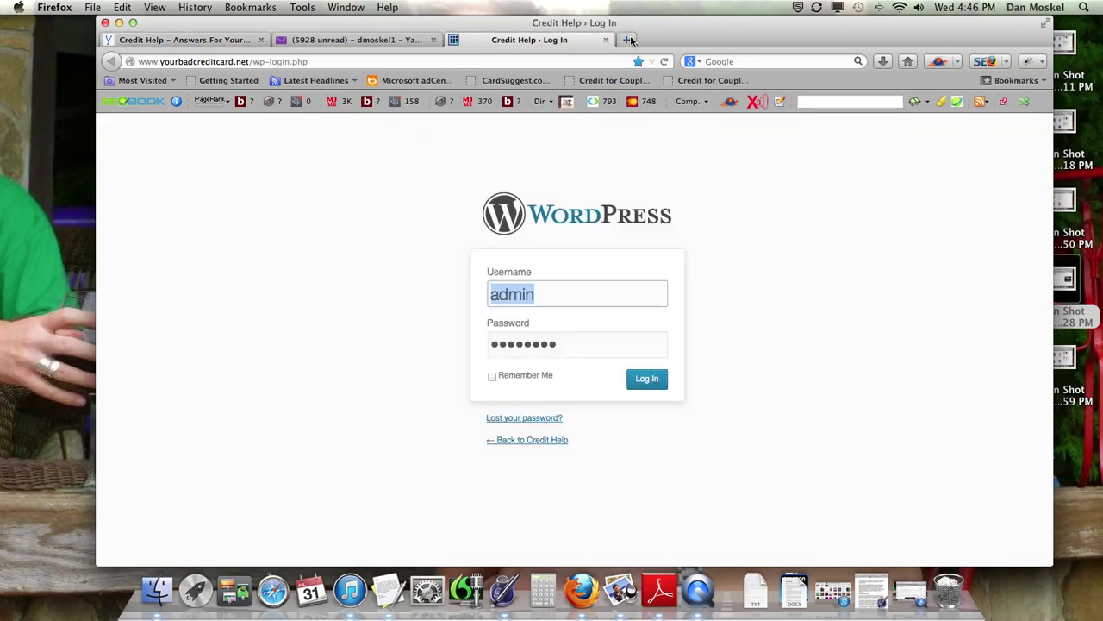
click(628, 38)
click(569, 39)
click(655, 380)
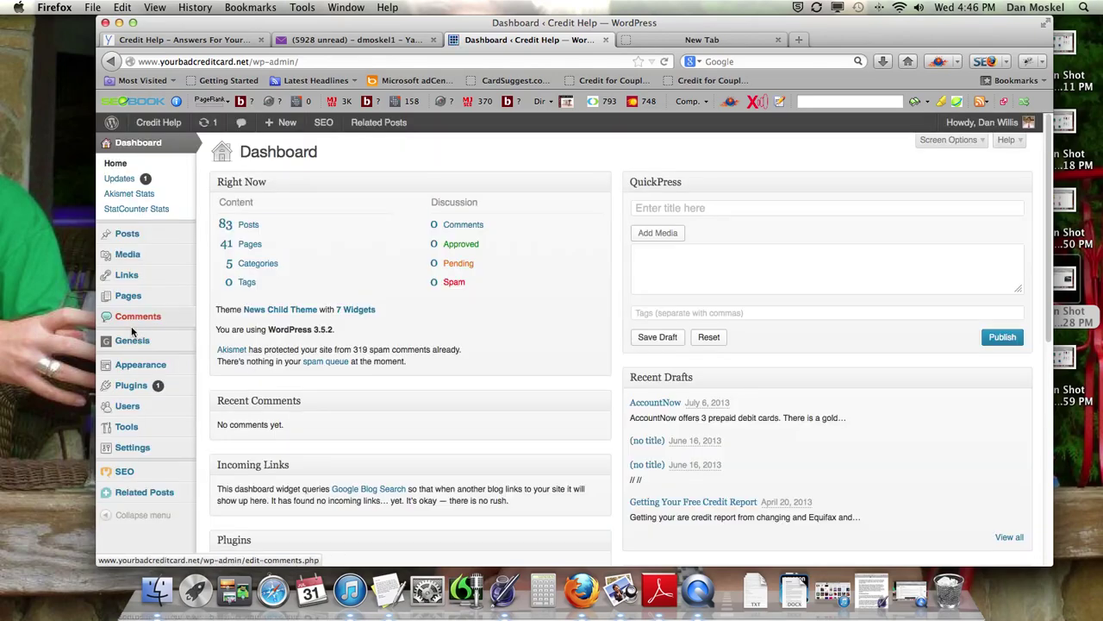
Step: Open the new user's profile from the Users list and check the role is Contributor
mouse_move(131, 382)
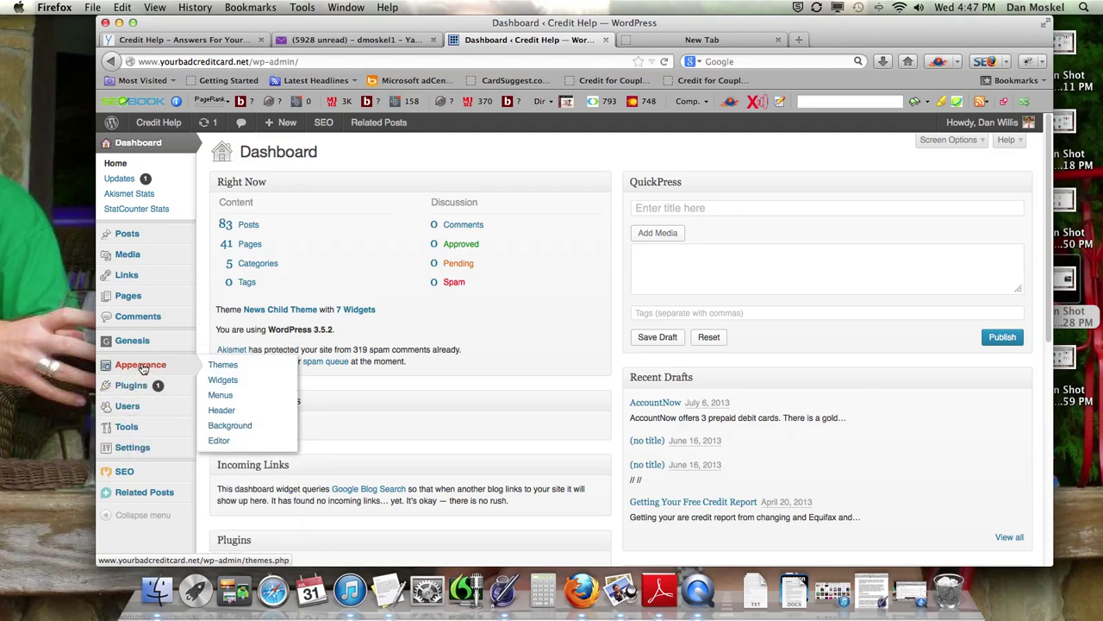
click(131, 413)
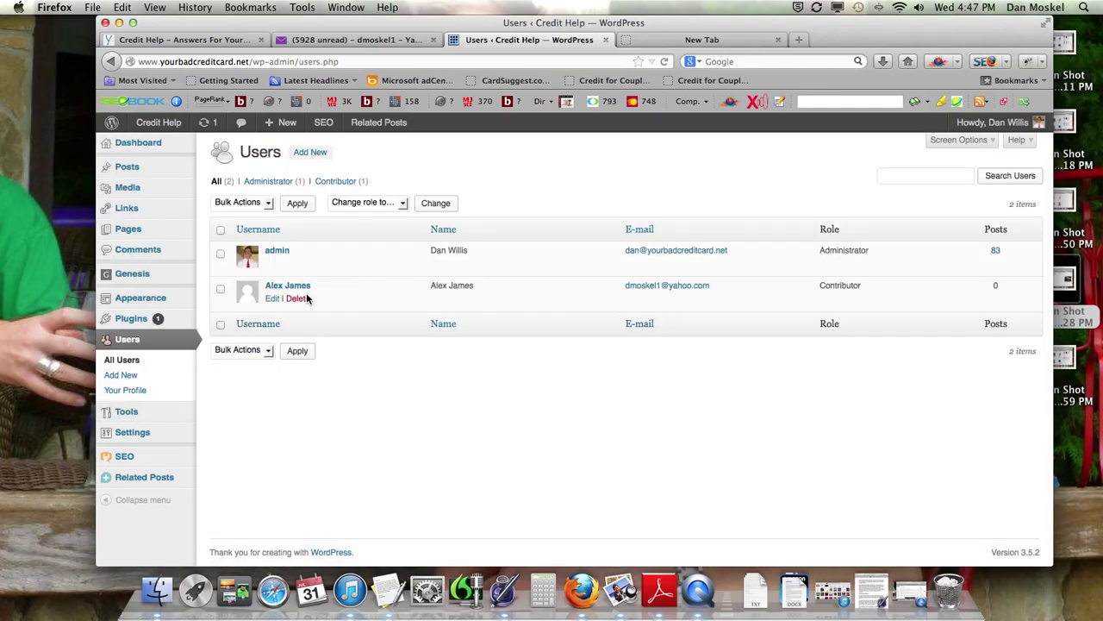
click(274, 299)
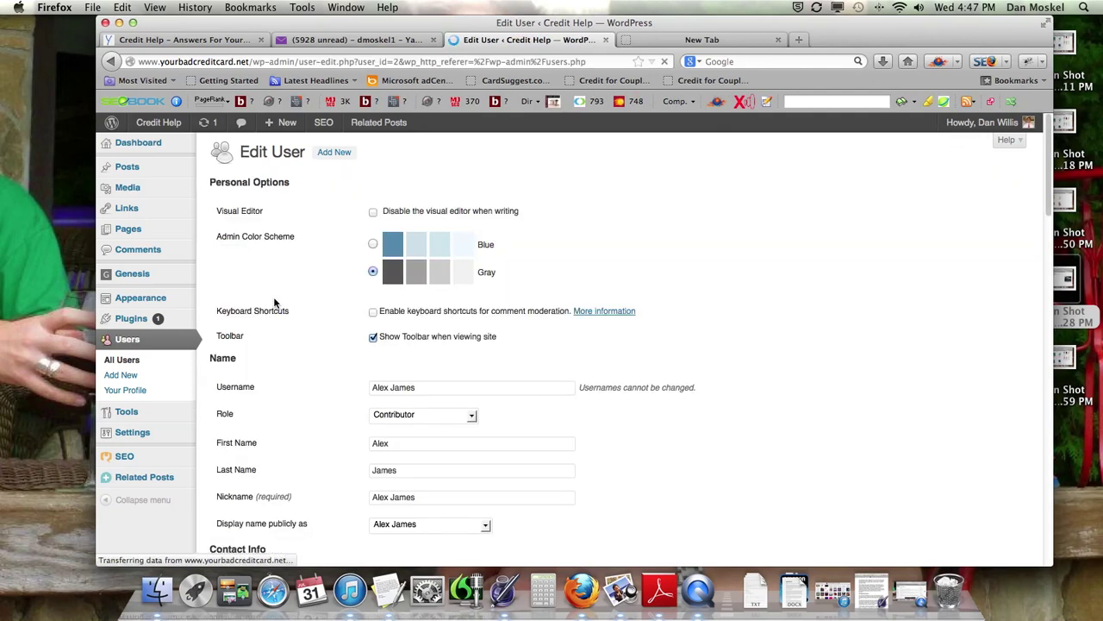
scroll(337, 351, down, 1)
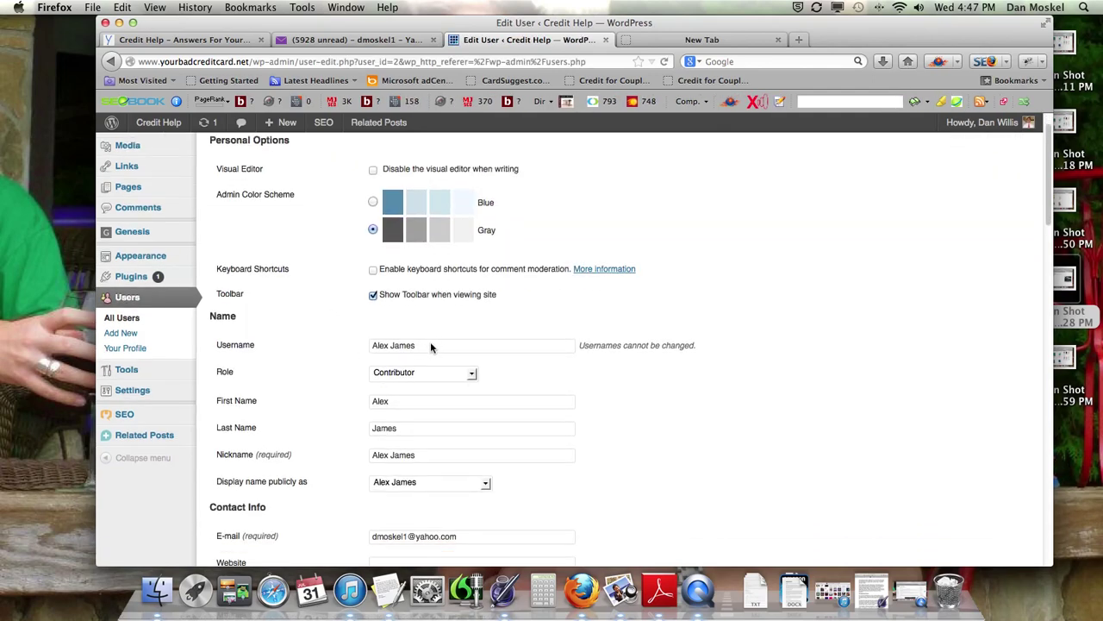
scroll(989, 322, up, 1)
Step: Log out of the administrator account from the Howdy menu
click(1013, 140)
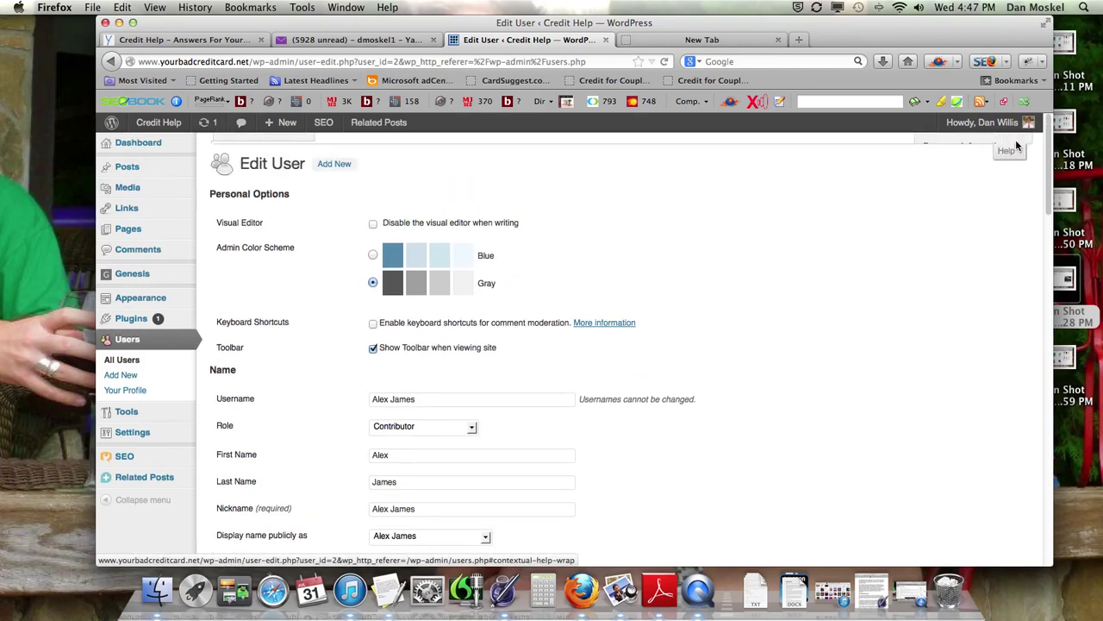
mouse_move(970, 122)
click(942, 204)
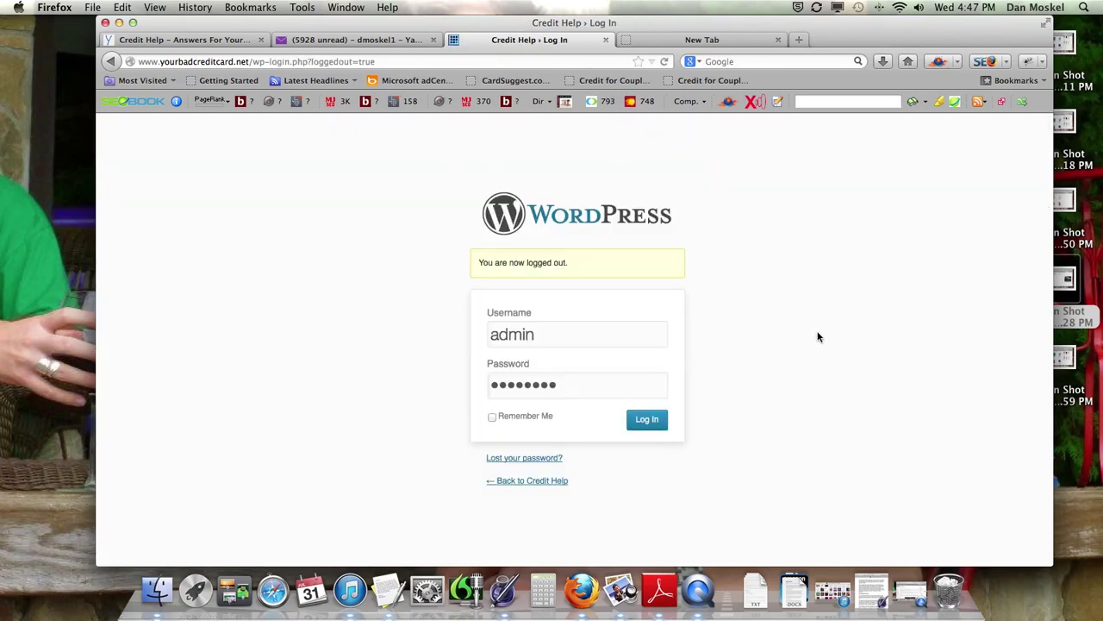
Step: Log in with the new contributor's username and password
drag(591, 338, 456, 333)
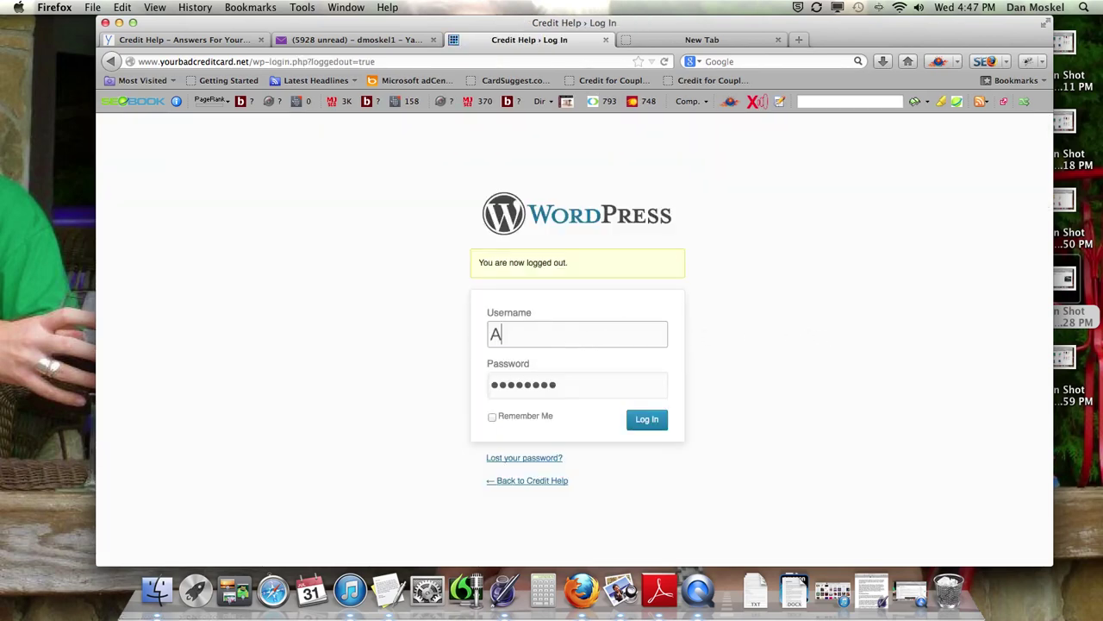
key(Tab)
text(•••••)
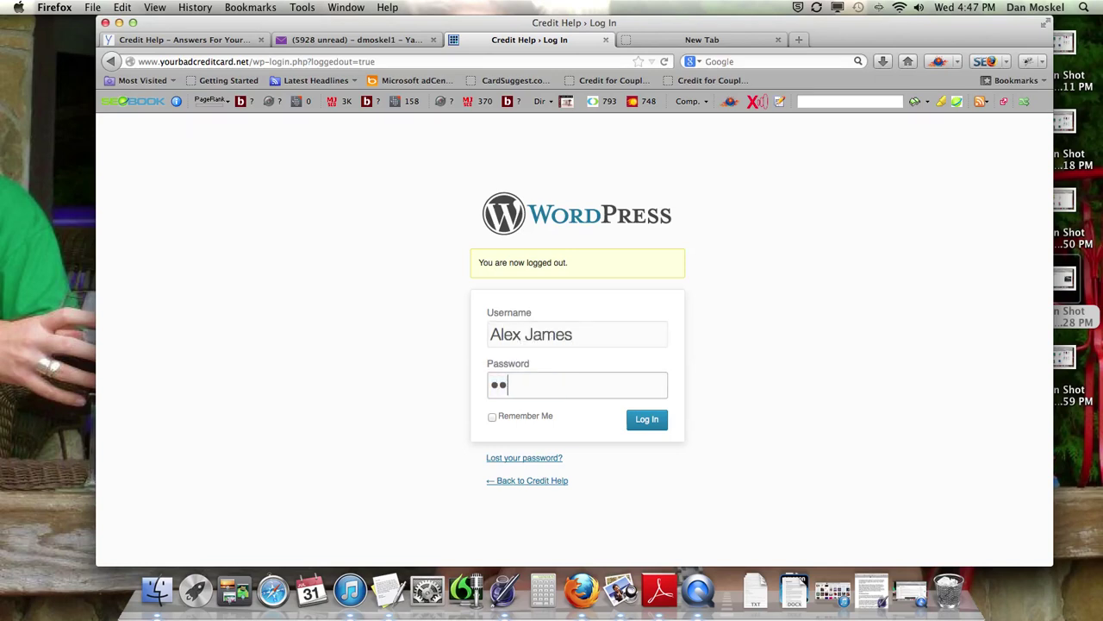
text(•••)
click(645, 430)
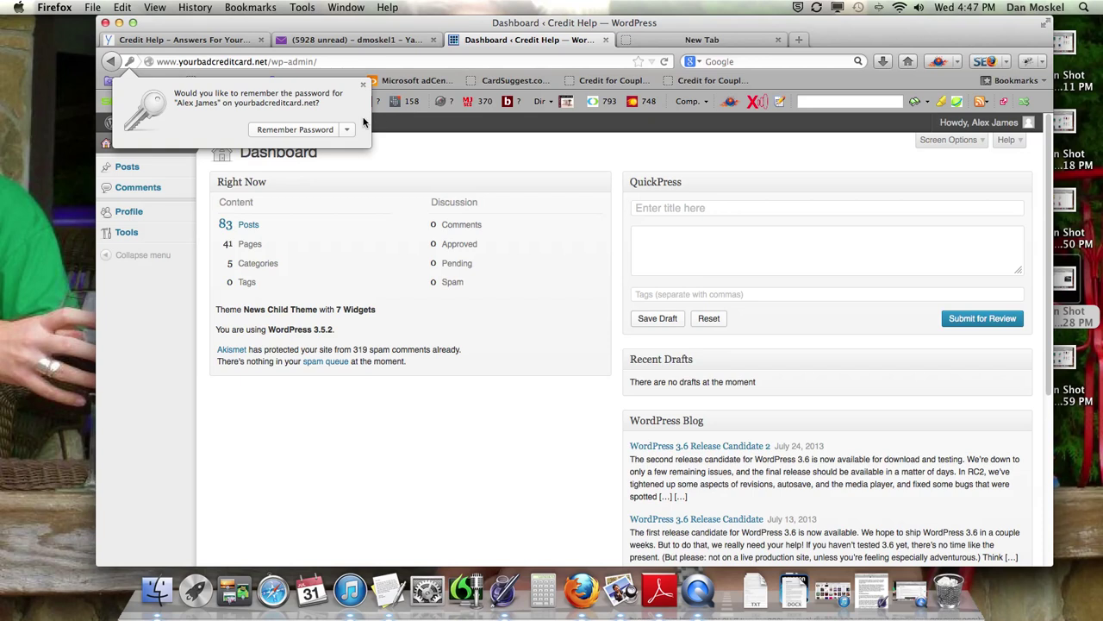
Step: Dismiss the password prompt, scroll the contributor's Profile to New Password, then view the homepage
click(363, 85)
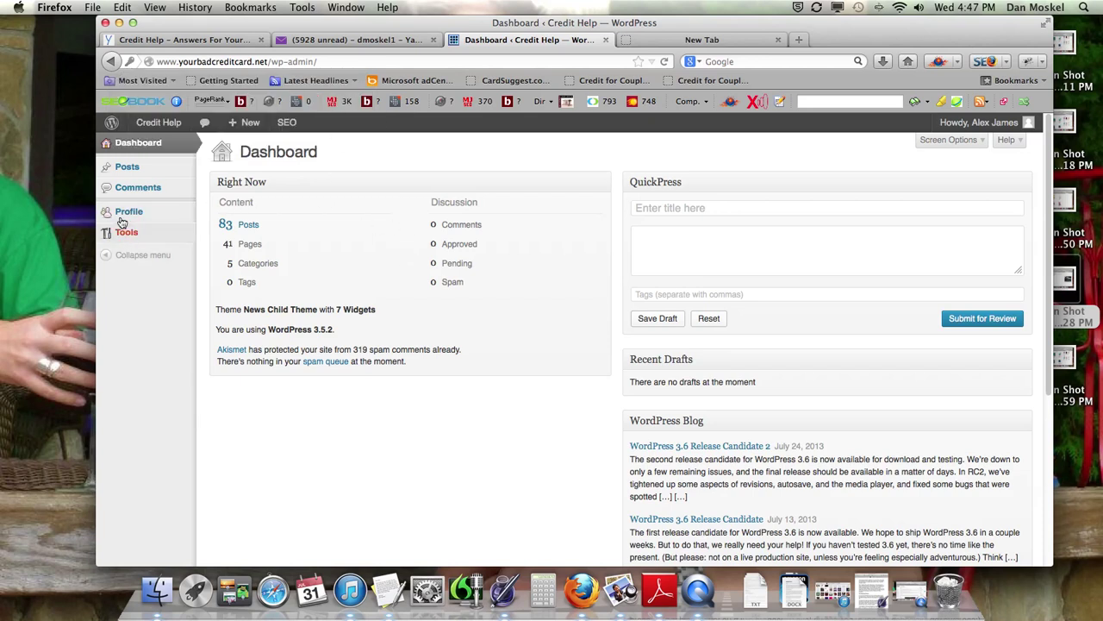
mouse_move(124, 172)
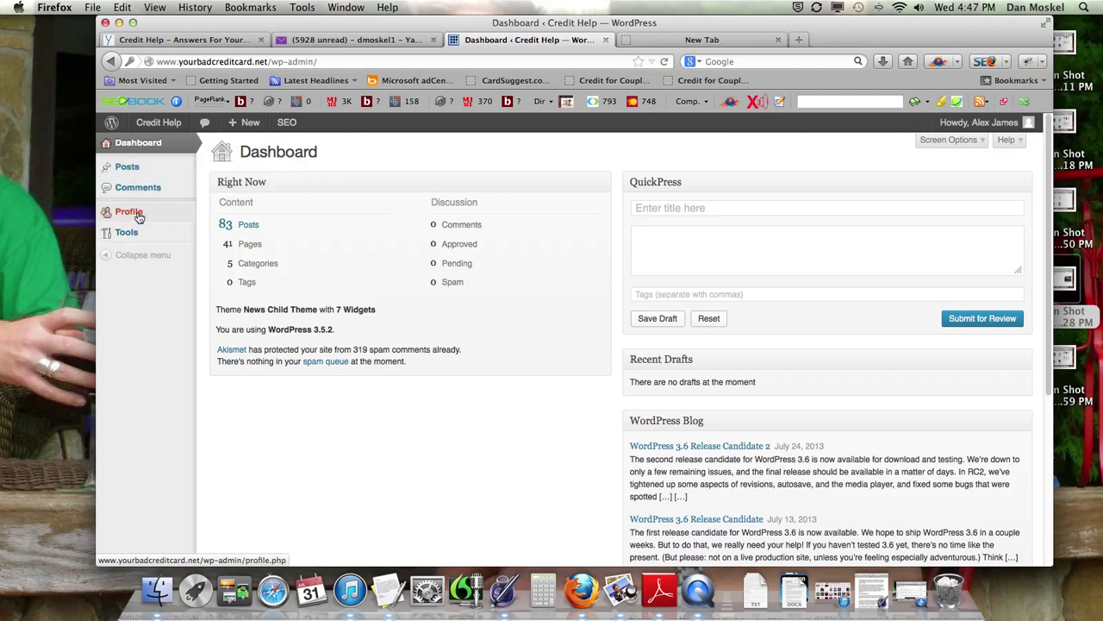
click(136, 215)
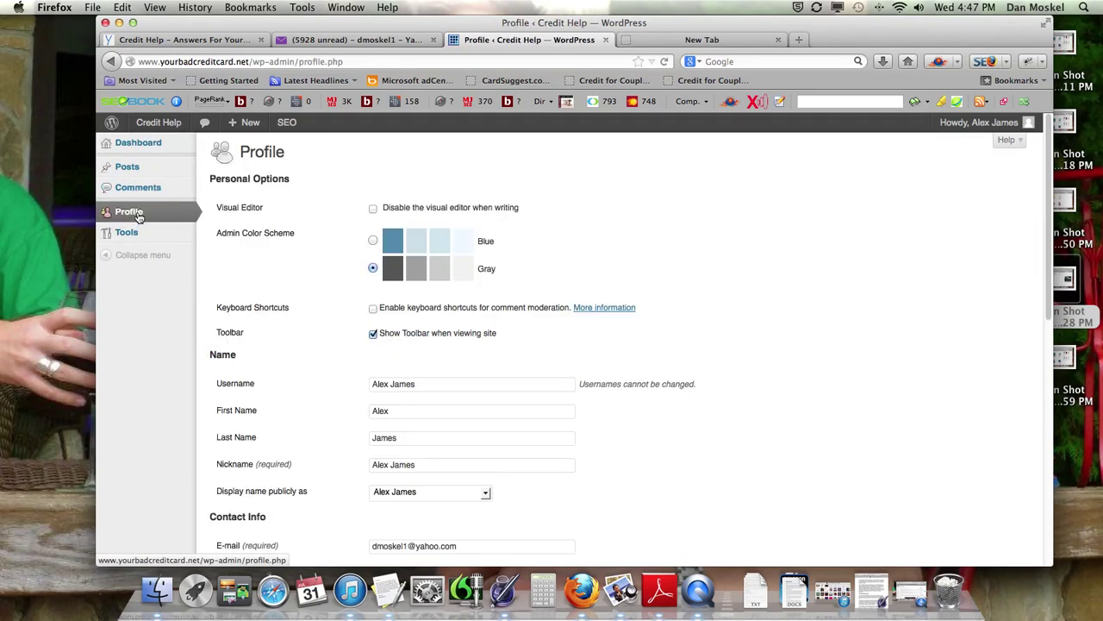
scroll(313, 235, down, 5)
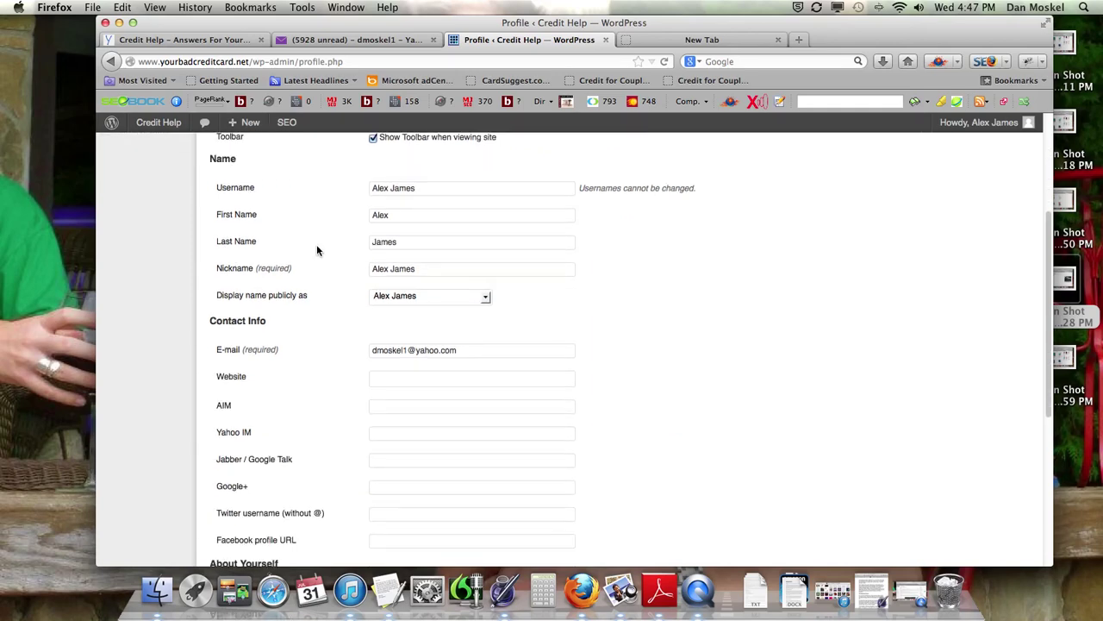
scroll(317, 249, down, 6)
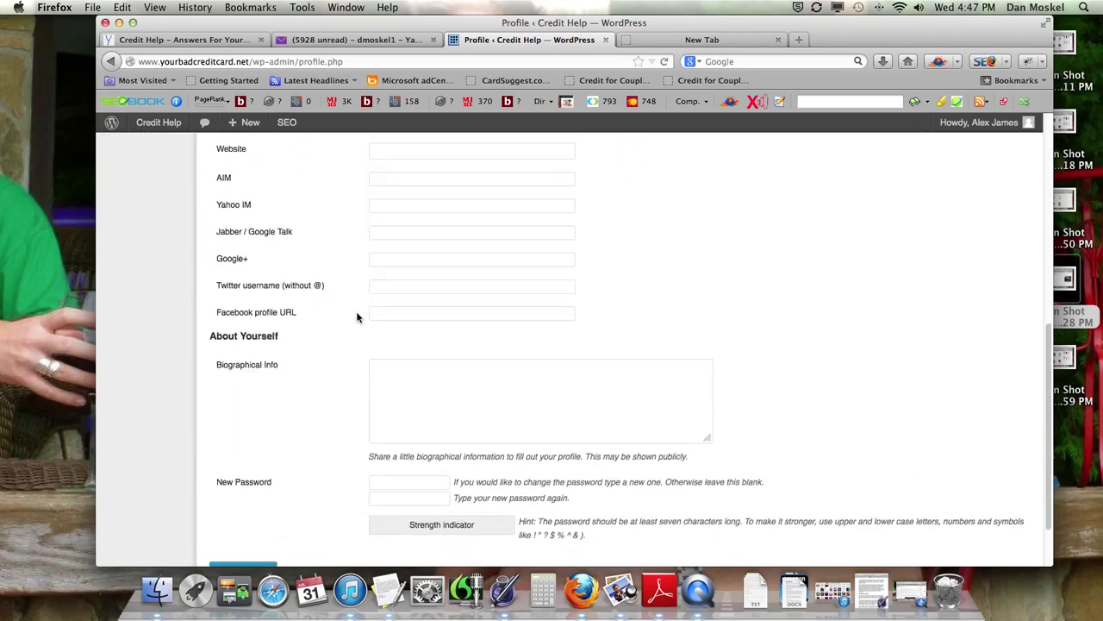
scroll(357, 318, down, 2)
click(436, 306)
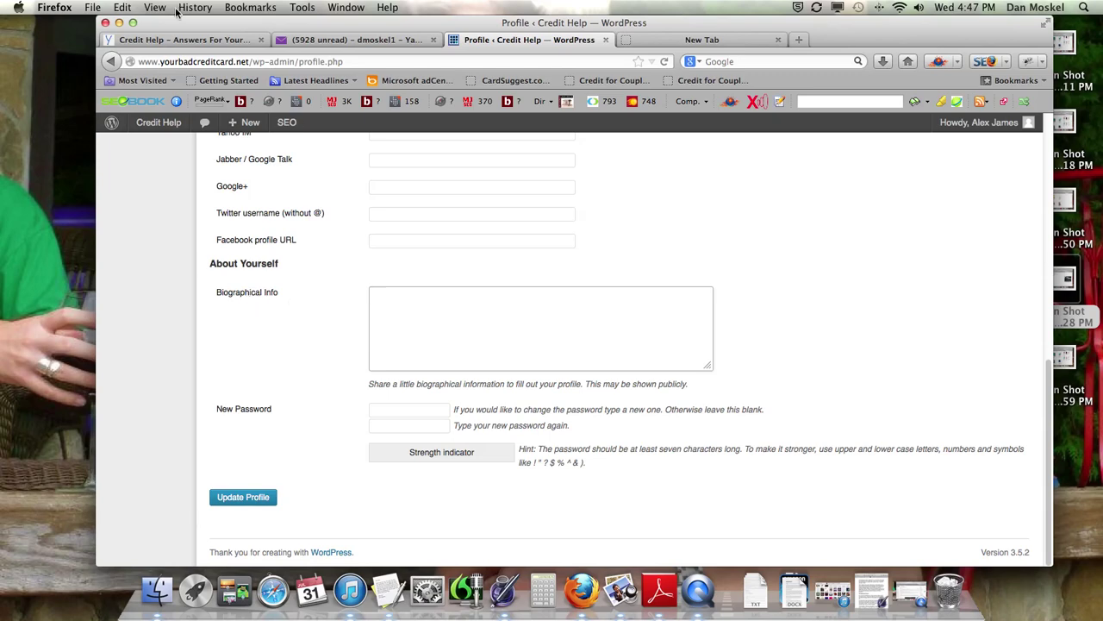
click(178, 40)
Step: Open the author's post archive from the homepage in a new tab
right_click(300, 336)
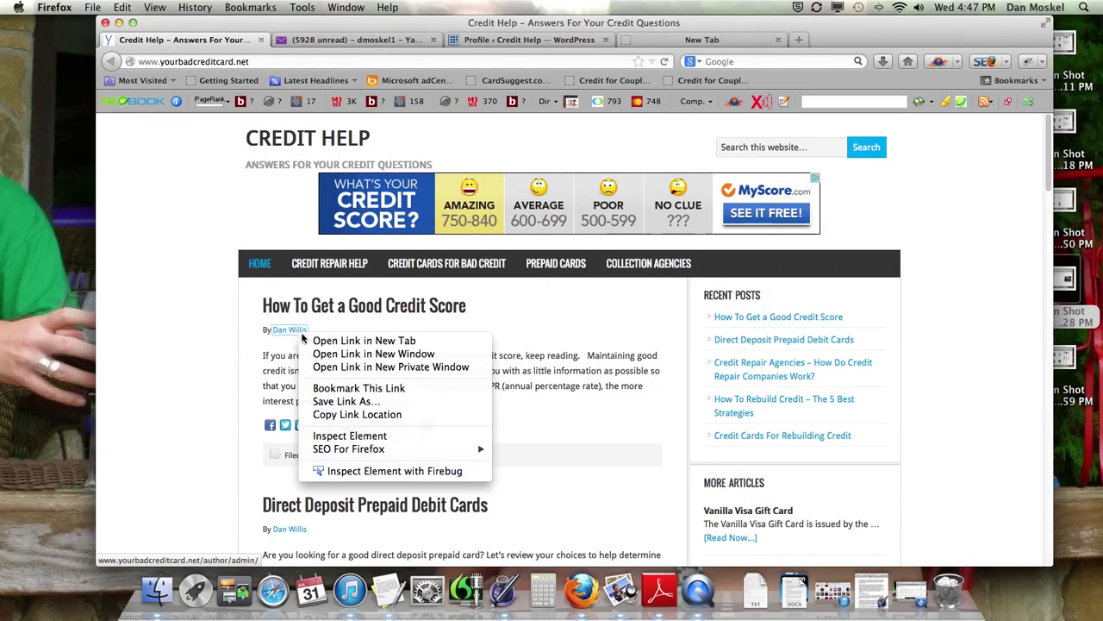
click(336, 339)
click(357, 40)
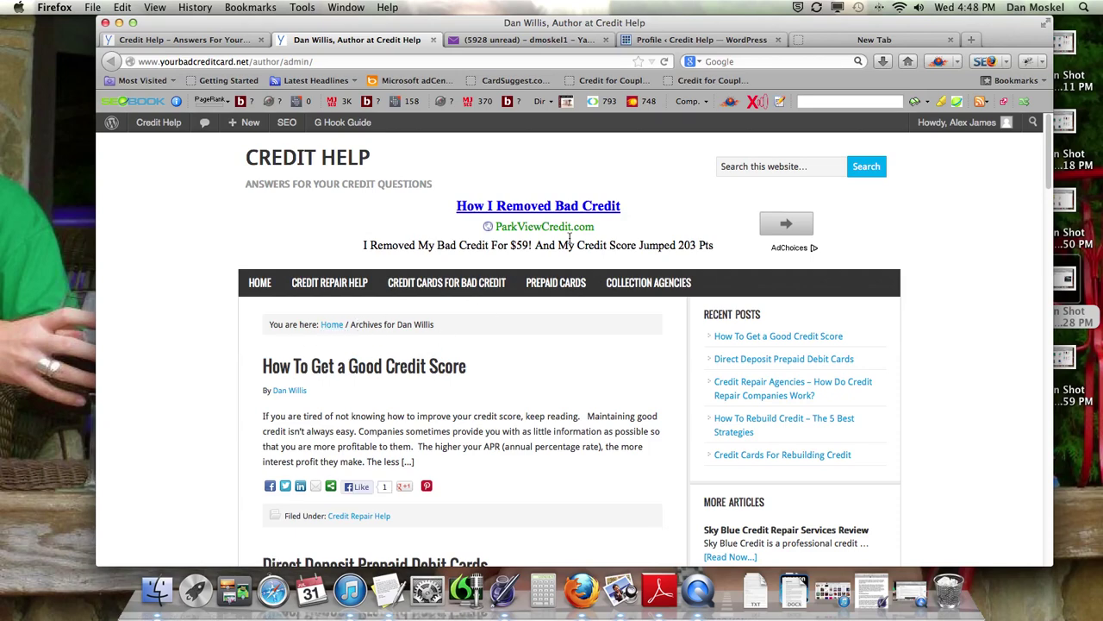
Step: Back in the admin tab, view the Tools page, then the empty Comments list
click(714, 38)
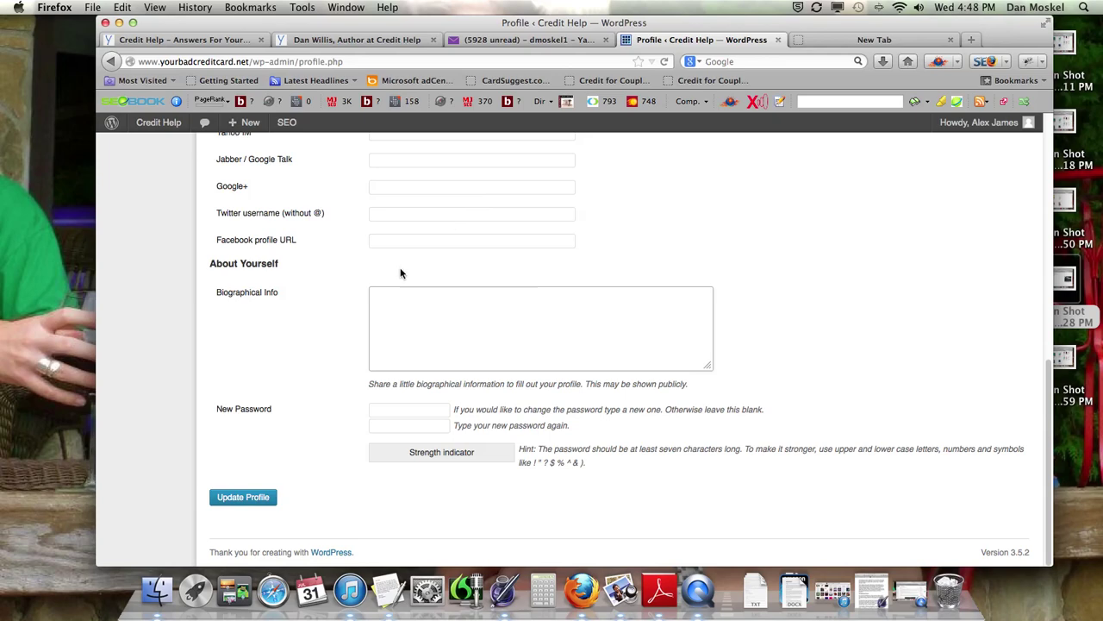
scroll(347, 313, up, 5)
scroll(342, 315, up, 3)
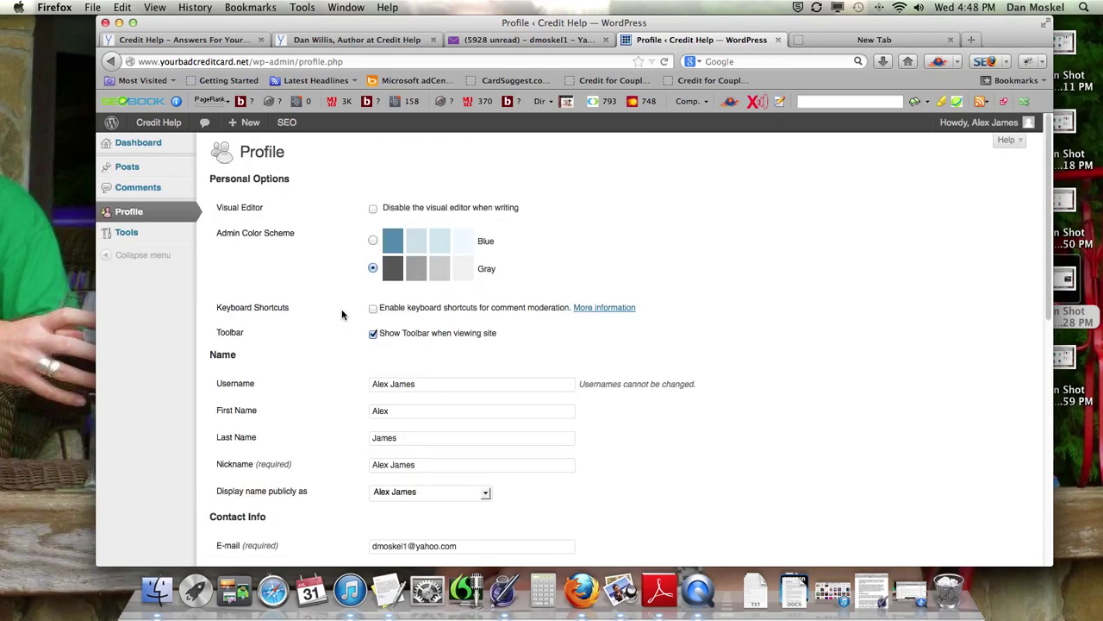
click(126, 234)
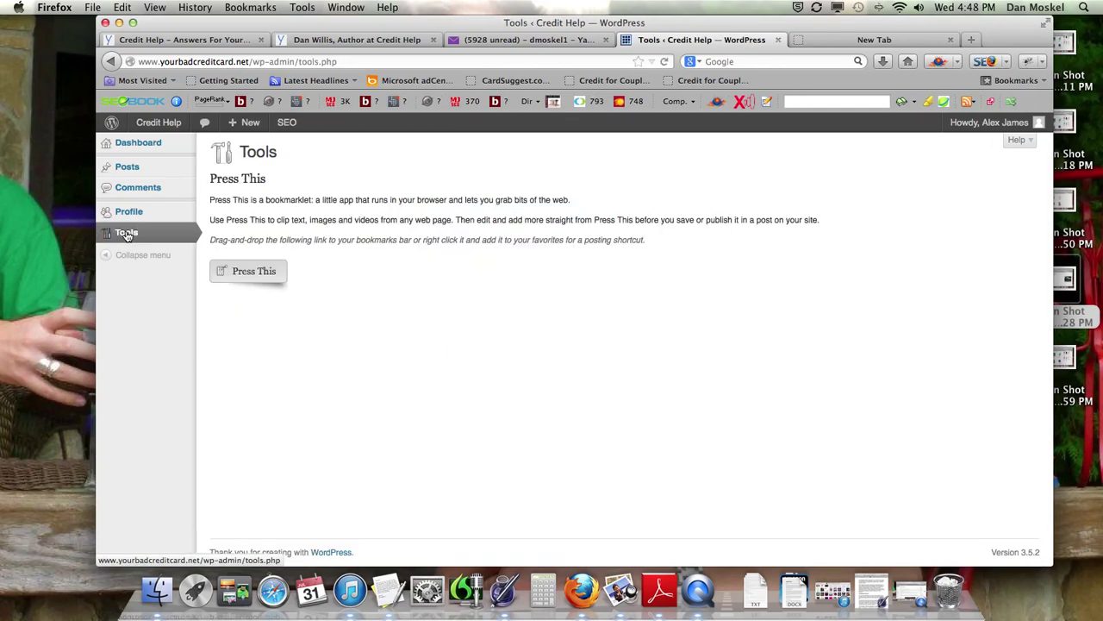
click(148, 189)
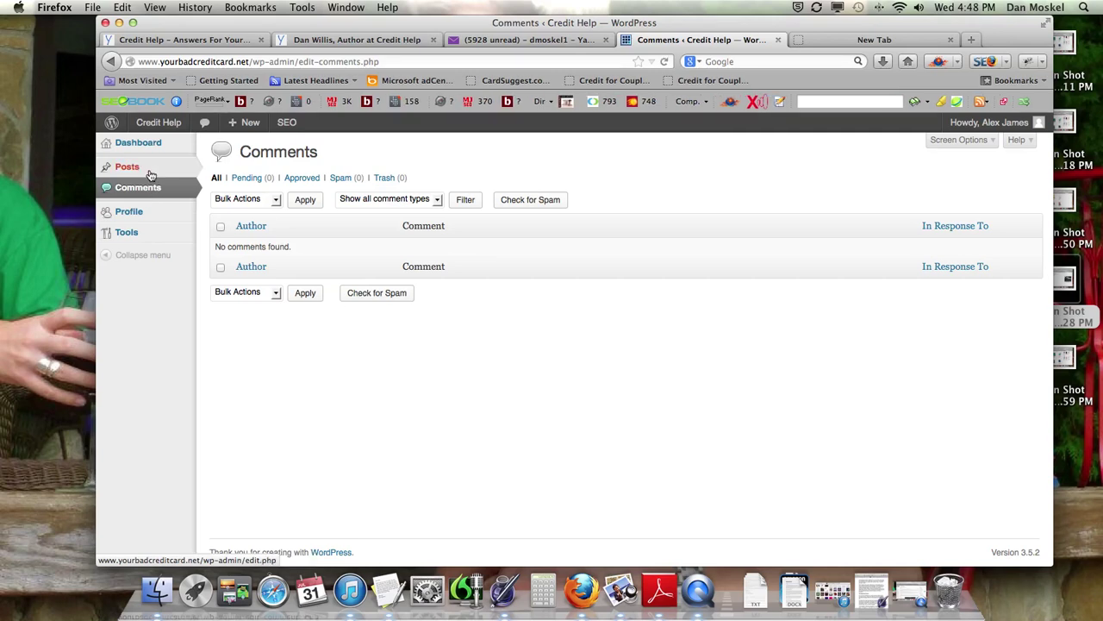
Step: View the contributor's 87-item Posts list, glancing at the author archive and homepage tabs
click(135, 170)
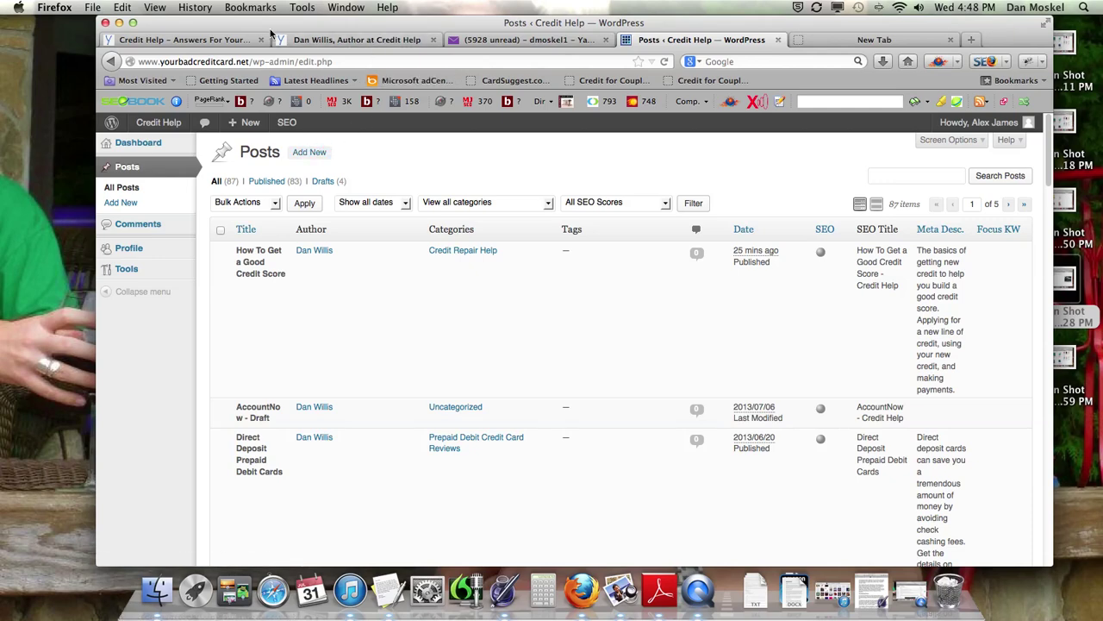
click(340, 39)
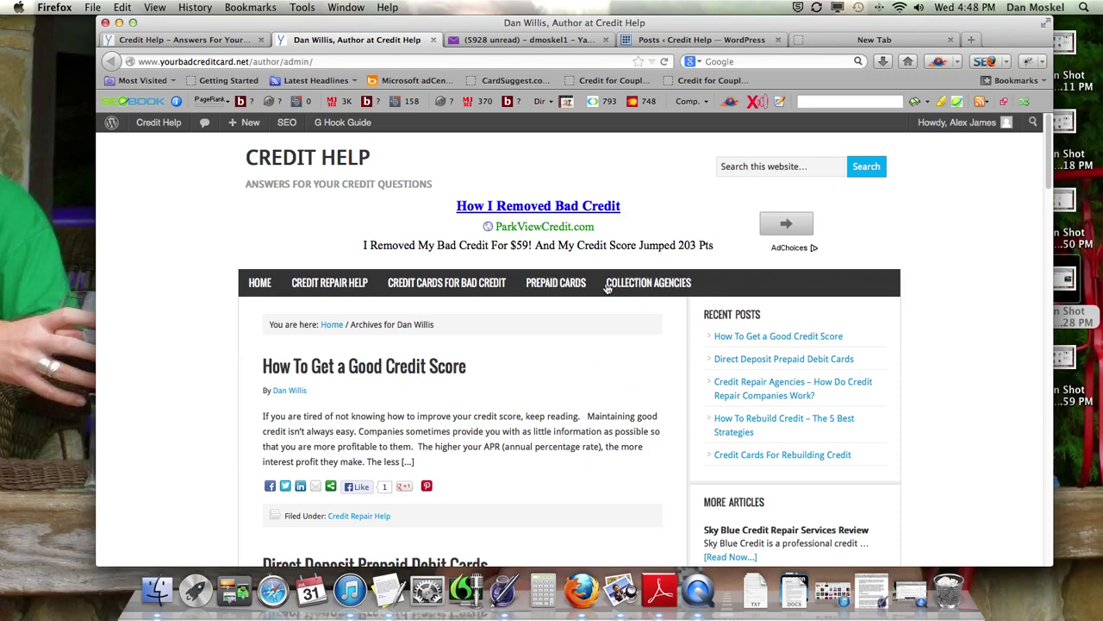
click(181, 40)
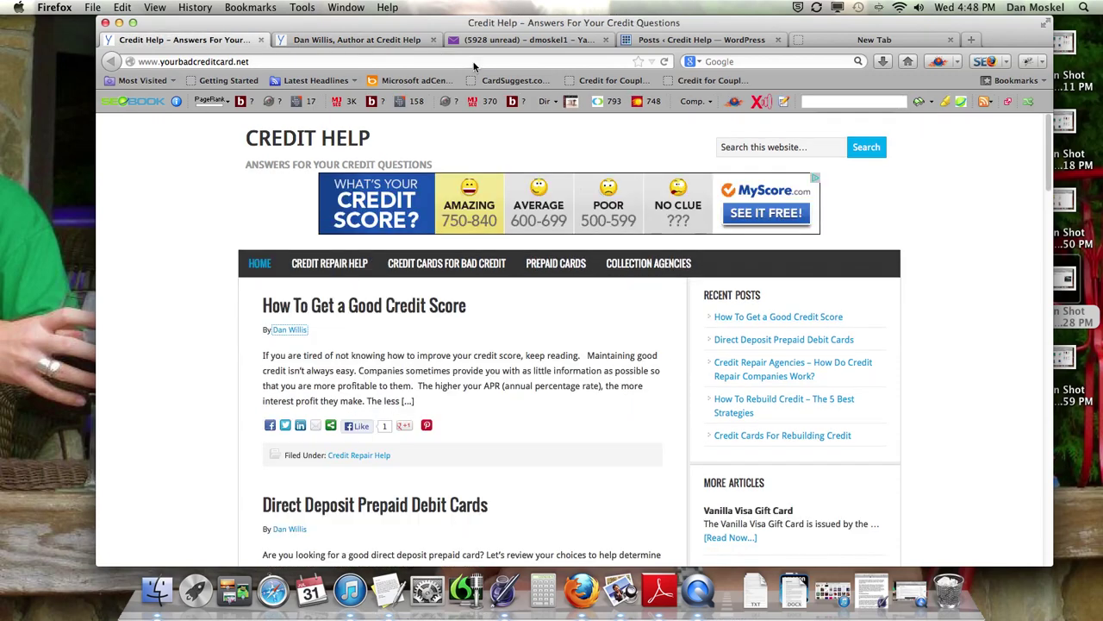
click(715, 43)
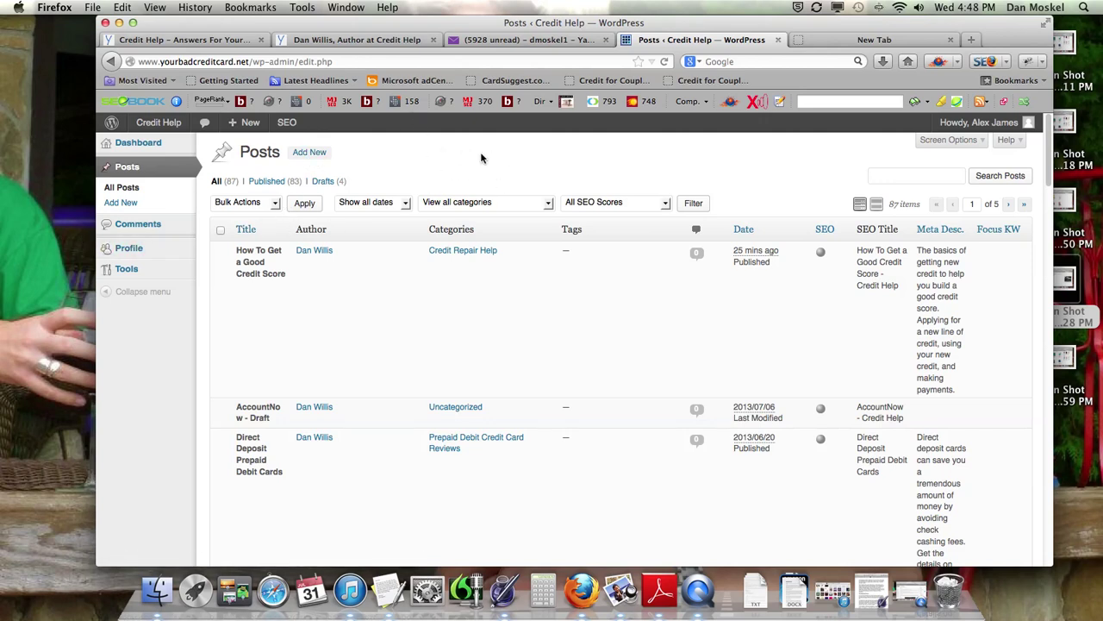
Step: Switch between the Dashboard and Posts list, then show the author archive tab
click(145, 144)
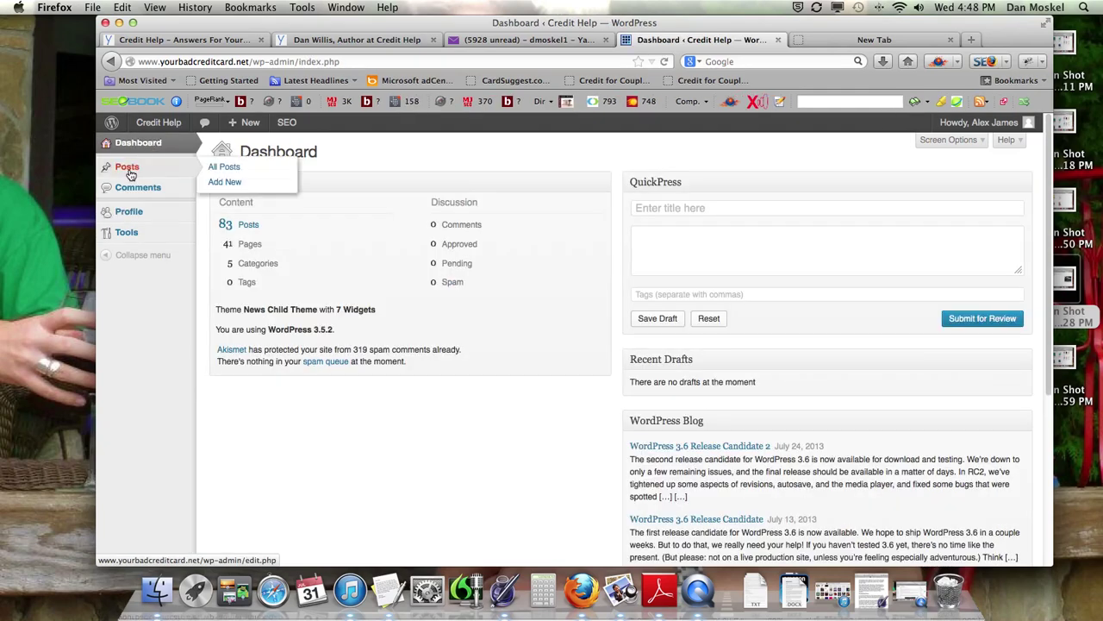
click(129, 174)
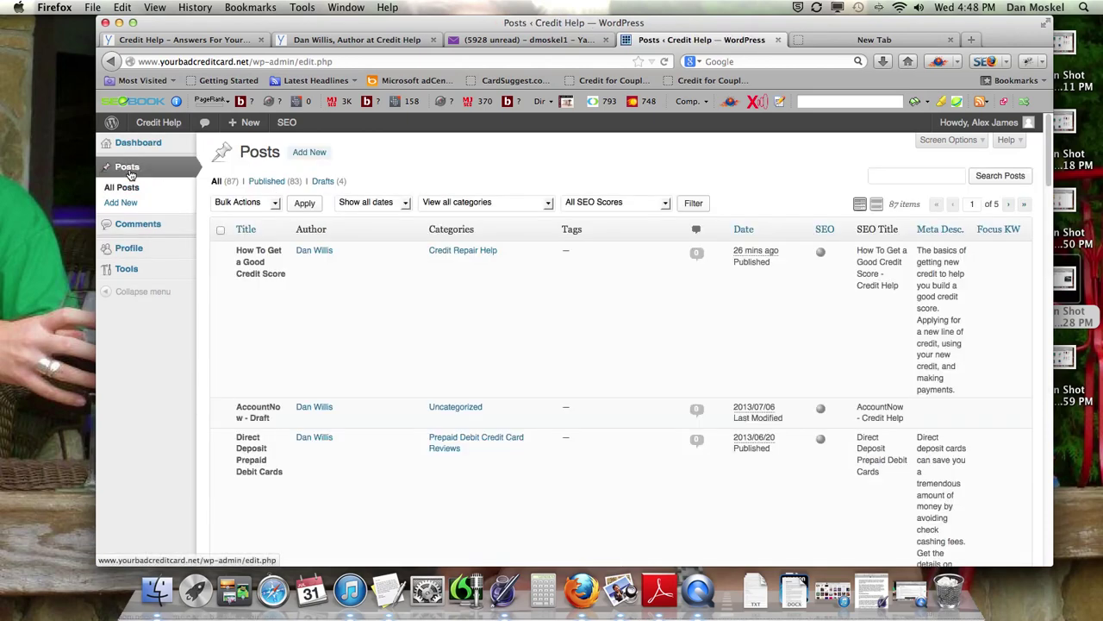
click(146, 148)
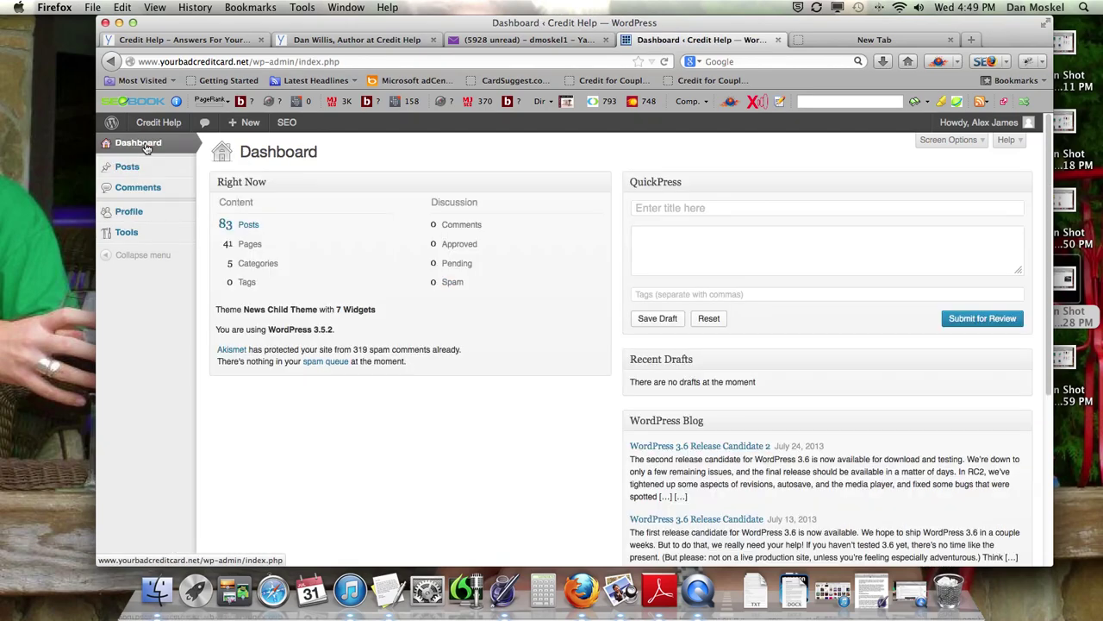
click(366, 40)
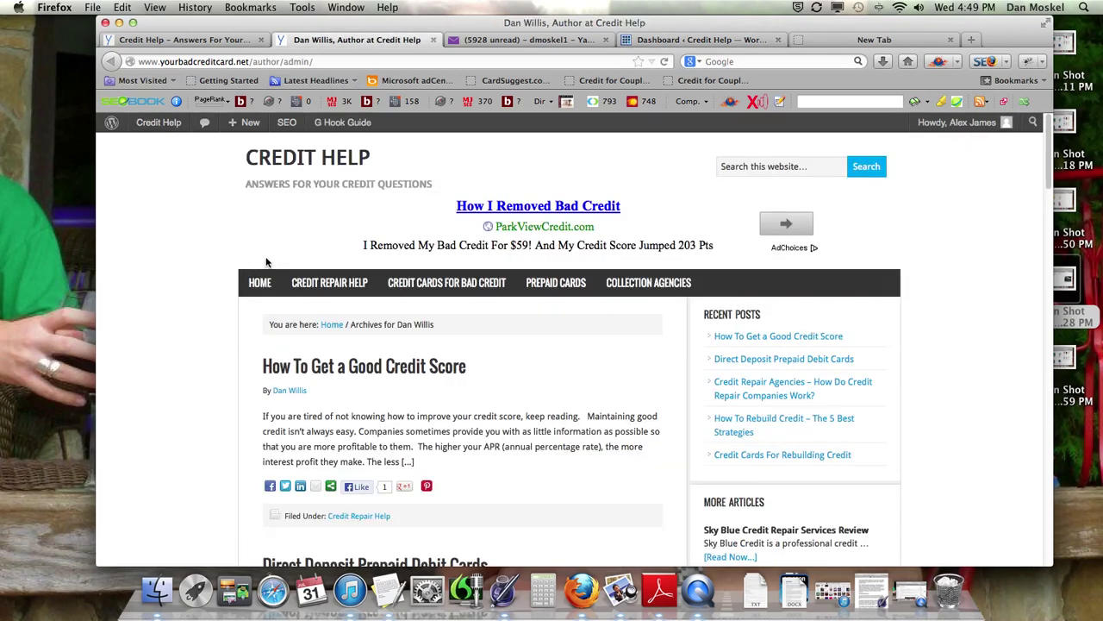
Step: View the Debt Collection Agencies category, then open the contributor's Profile in the admin
click(667, 289)
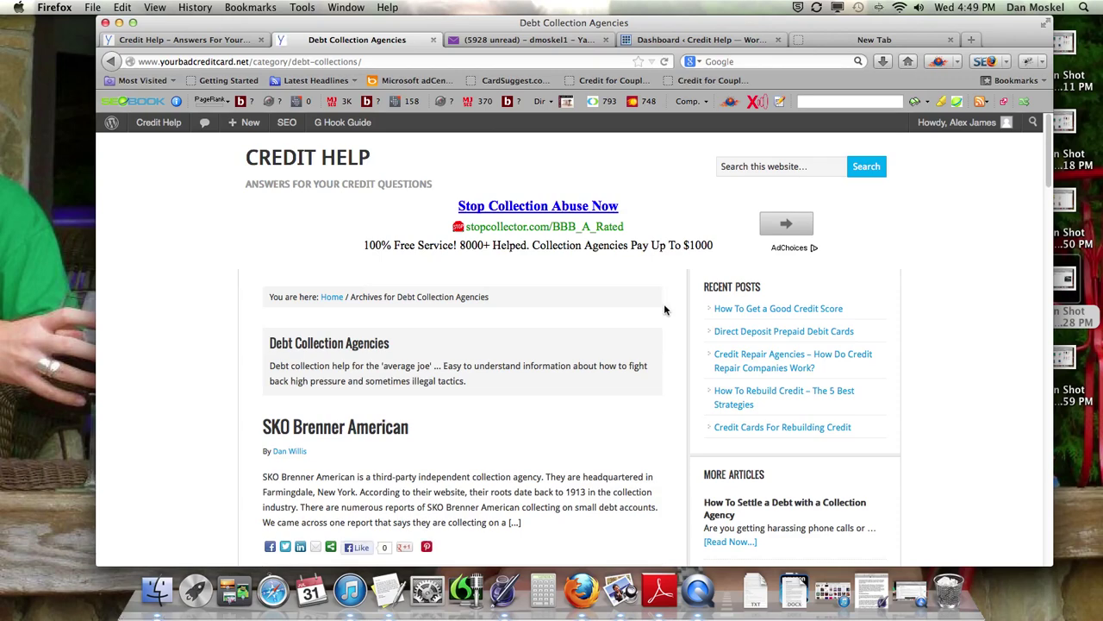
click(214, 40)
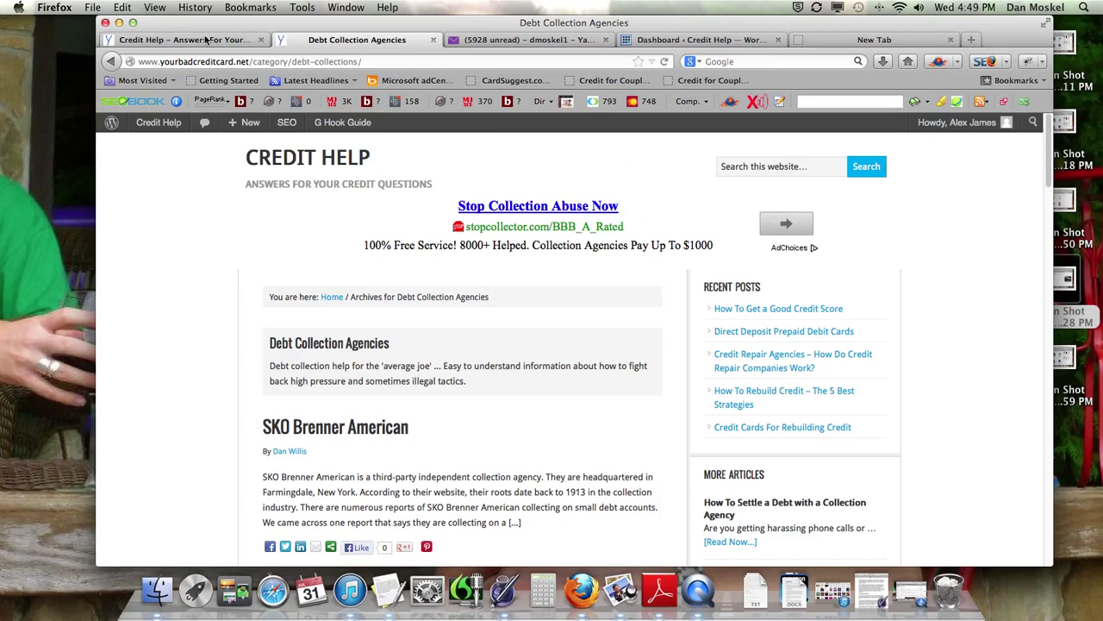
key(super+4)
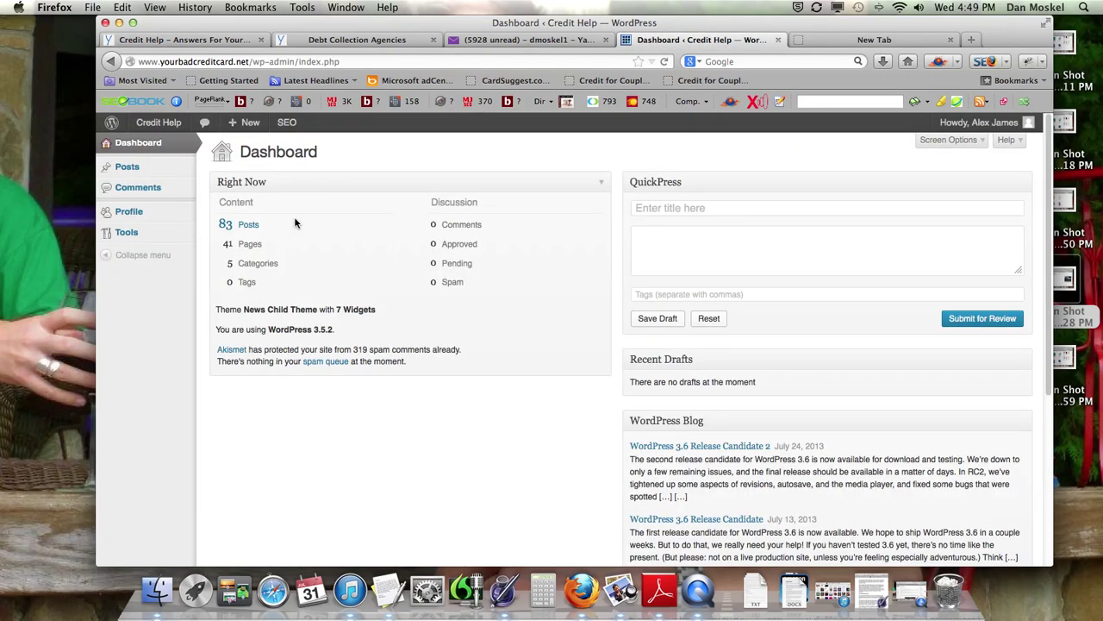
click(134, 212)
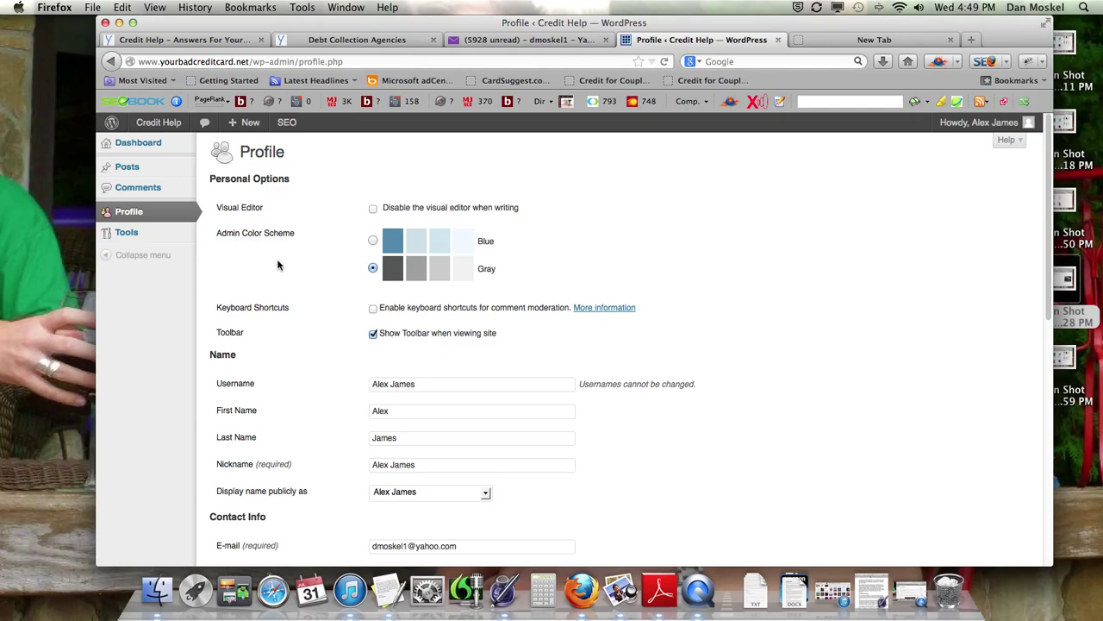
Step: Scroll through the Profile fields and start logging out from the Howdy menu
scroll(277, 265, down, 5)
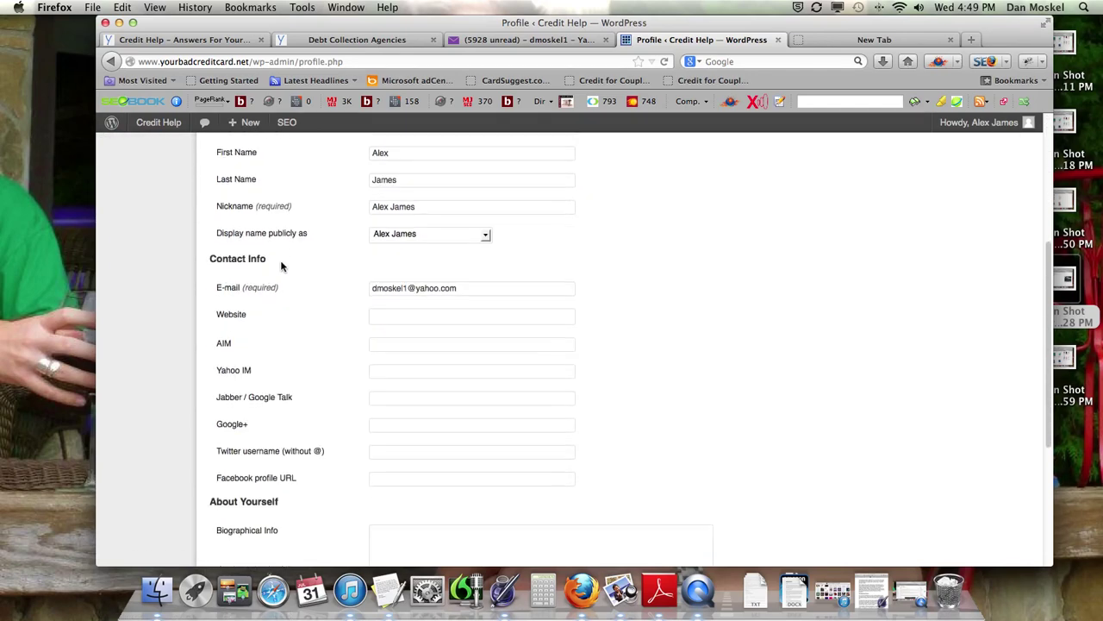
scroll(280, 267, up, 4)
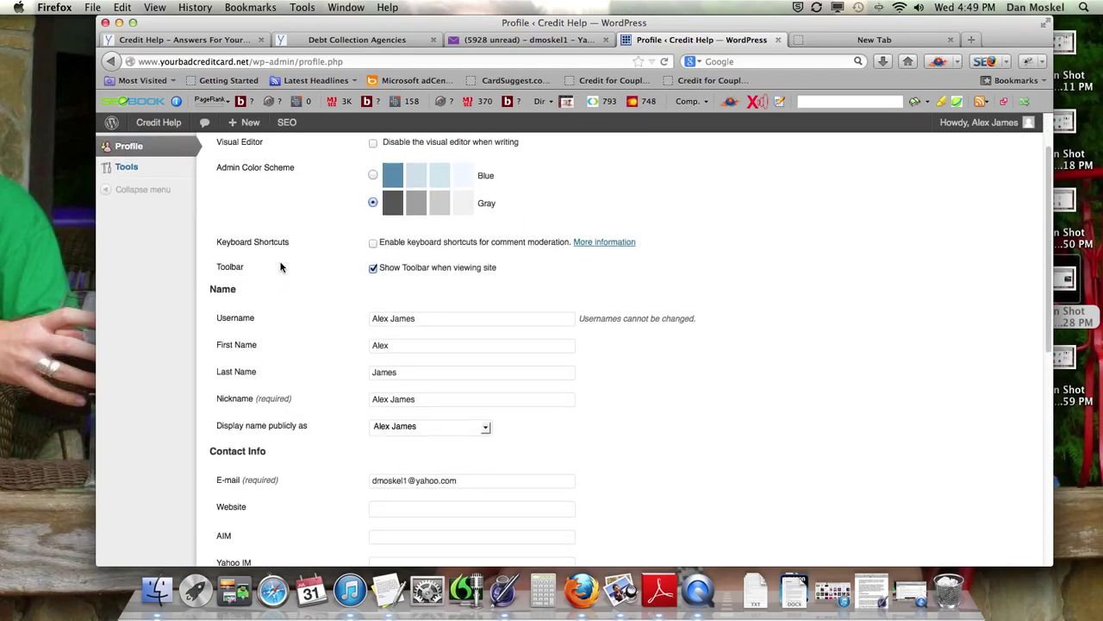
scroll(281, 267, down, 2)
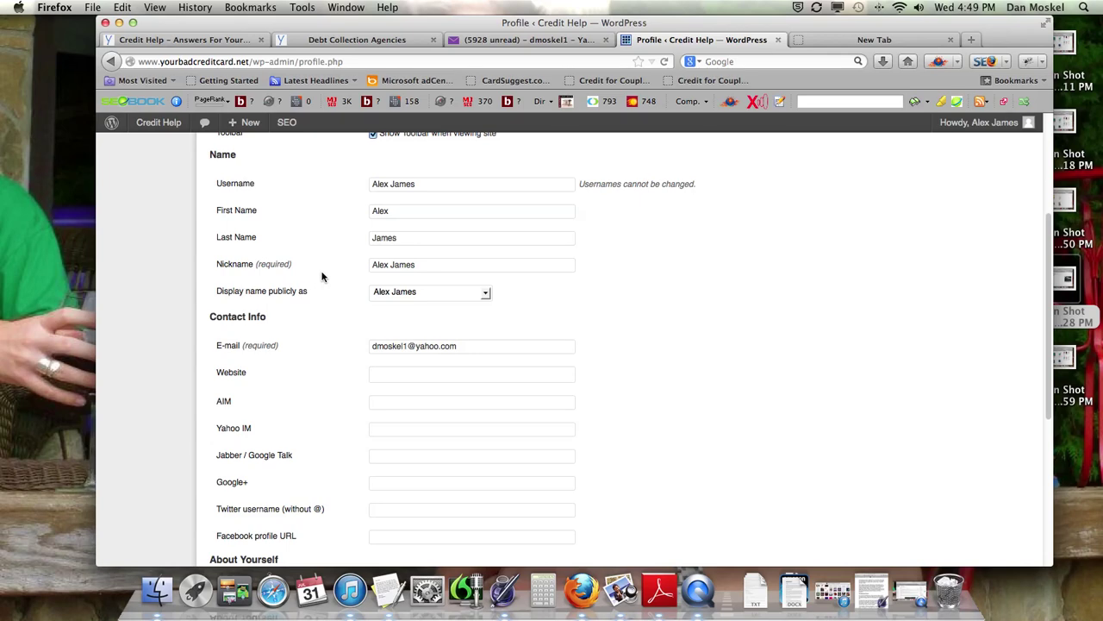
scroll(322, 276, down, 5)
scroll(321, 276, up, 10)
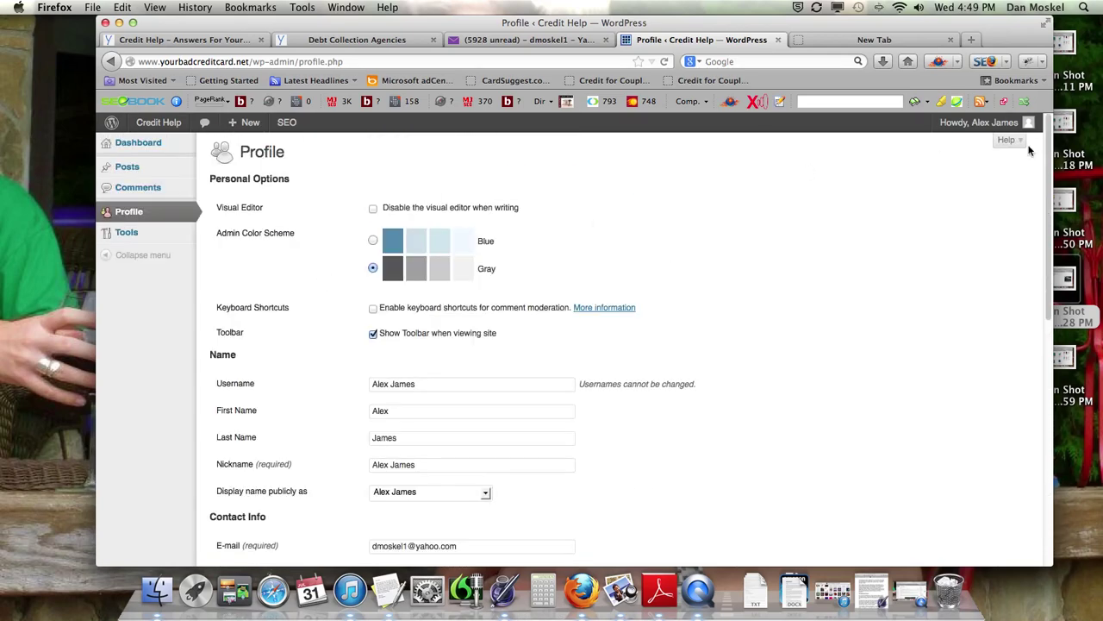
mouse_move(995, 125)
click(945, 205)
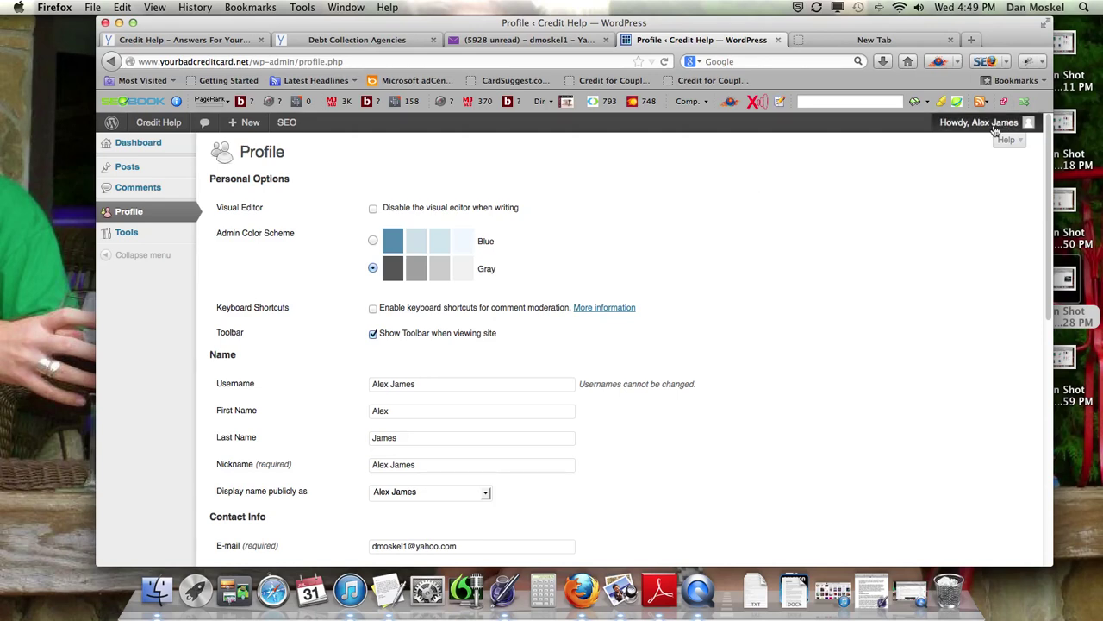
Step: Log out of the contributor account and log back in as administrator
mouse_move(996, 127)
click(946, 204)
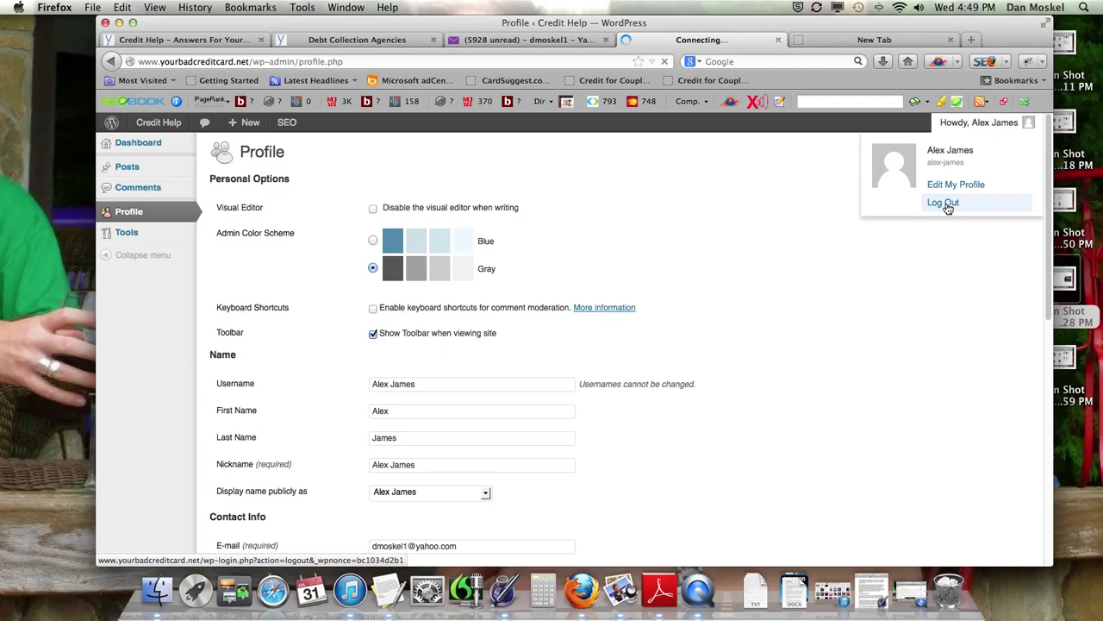
click(652, 423)
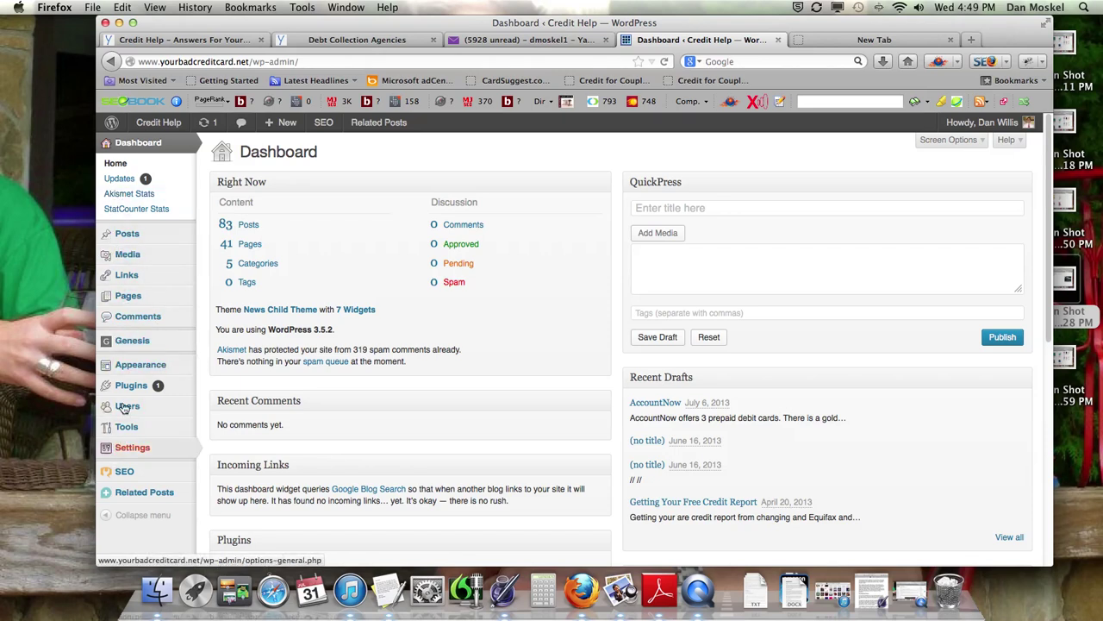
mouse_move(149, 363)
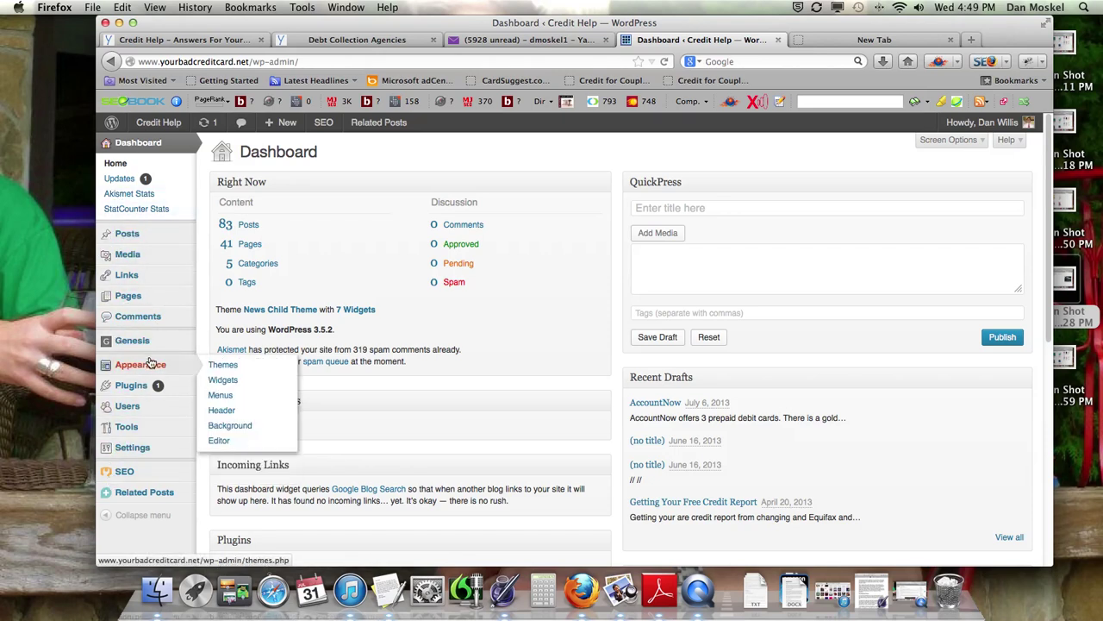
Step: Check the Users list for the new Contributor account, then view the administrator's own profile
click(135, 409)
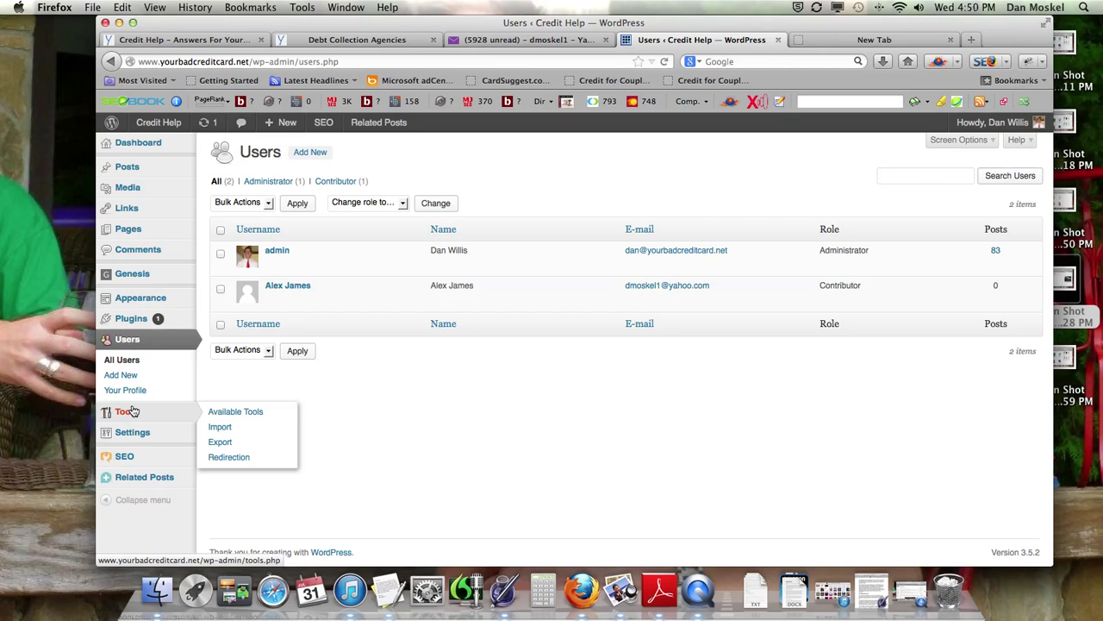
click(128, 392)
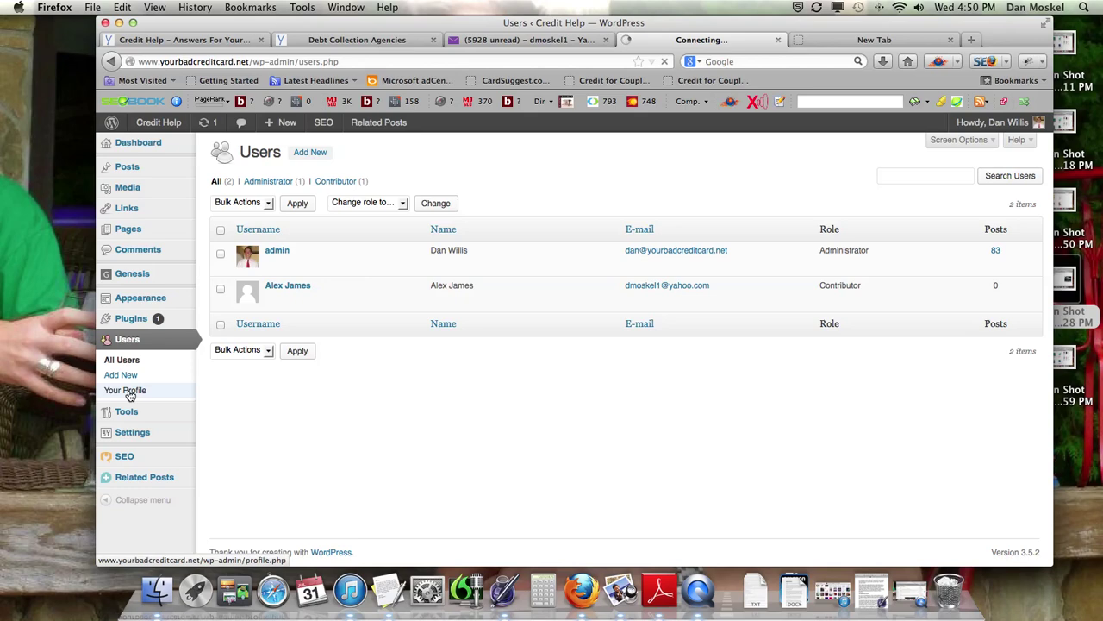
scroll(299, 395, down, 5)
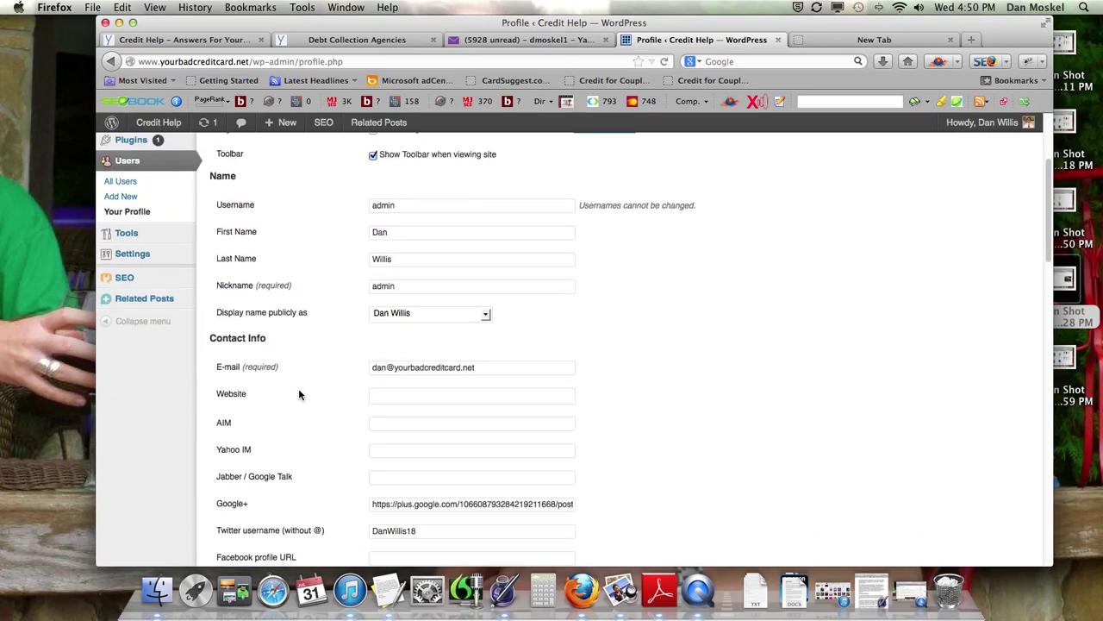
Step: Review the role choices on the Add New User form, leave Subscriber, and move to a blank tab
click(121, 192)
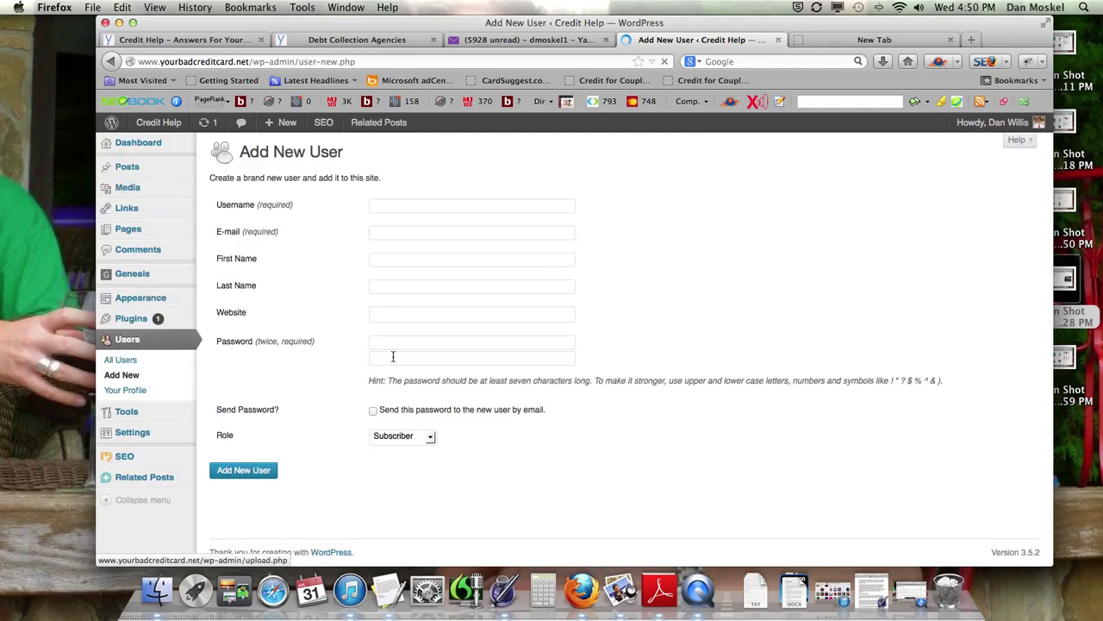
click(428, 450)
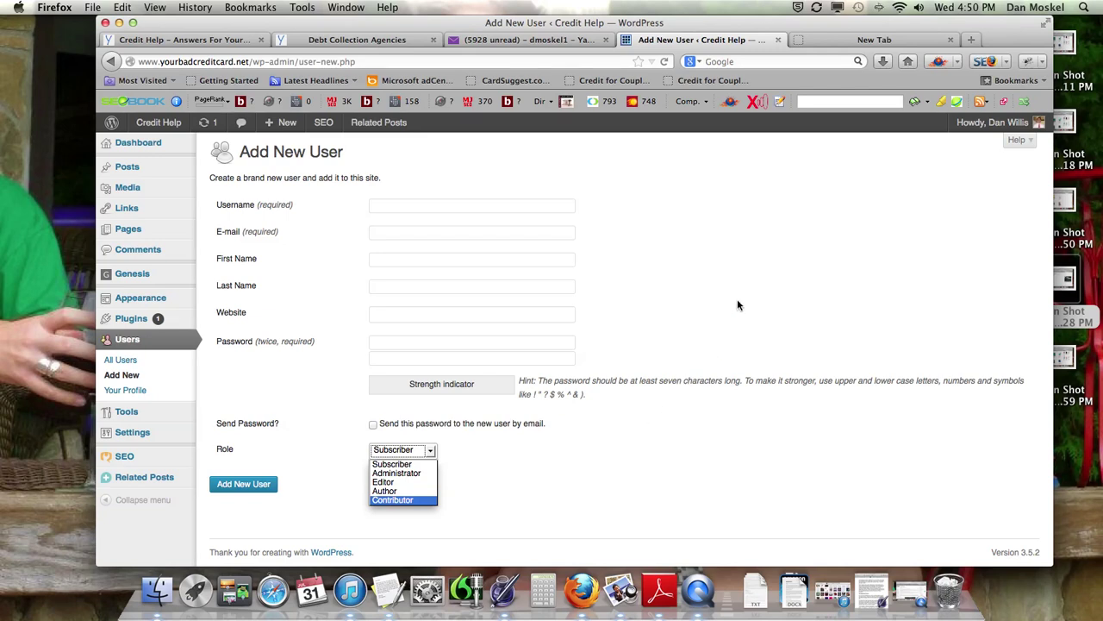
click(867, 37)
click(813, 43)
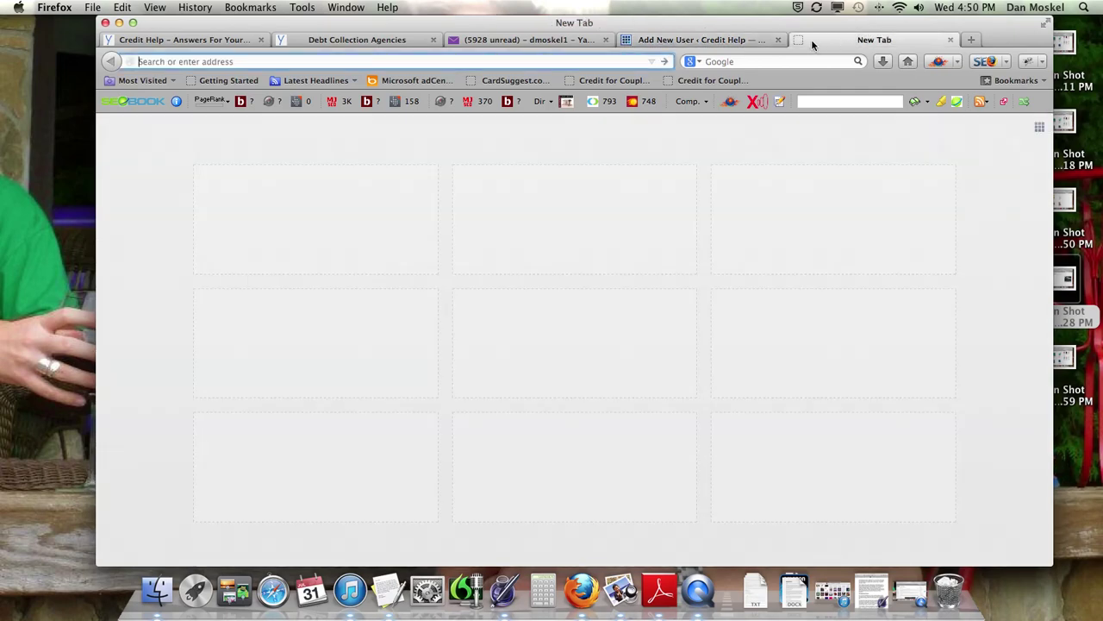
Step: Load the amazon.com homepage and look over the page
text(am)
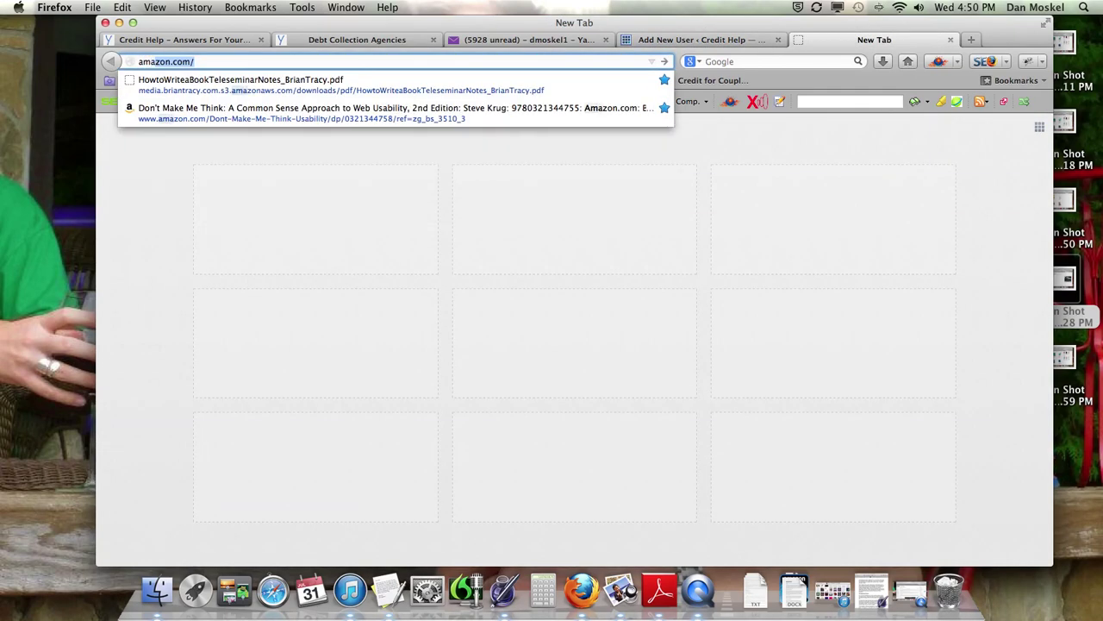
text(azon)
key(Return)
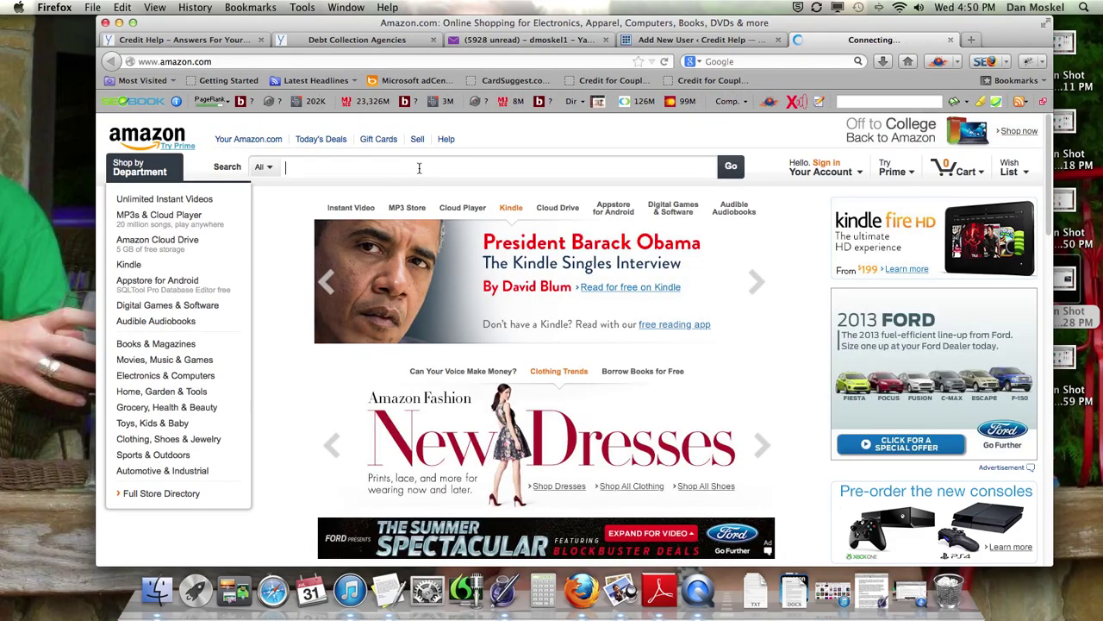
scroll(419, 168, down, 5)
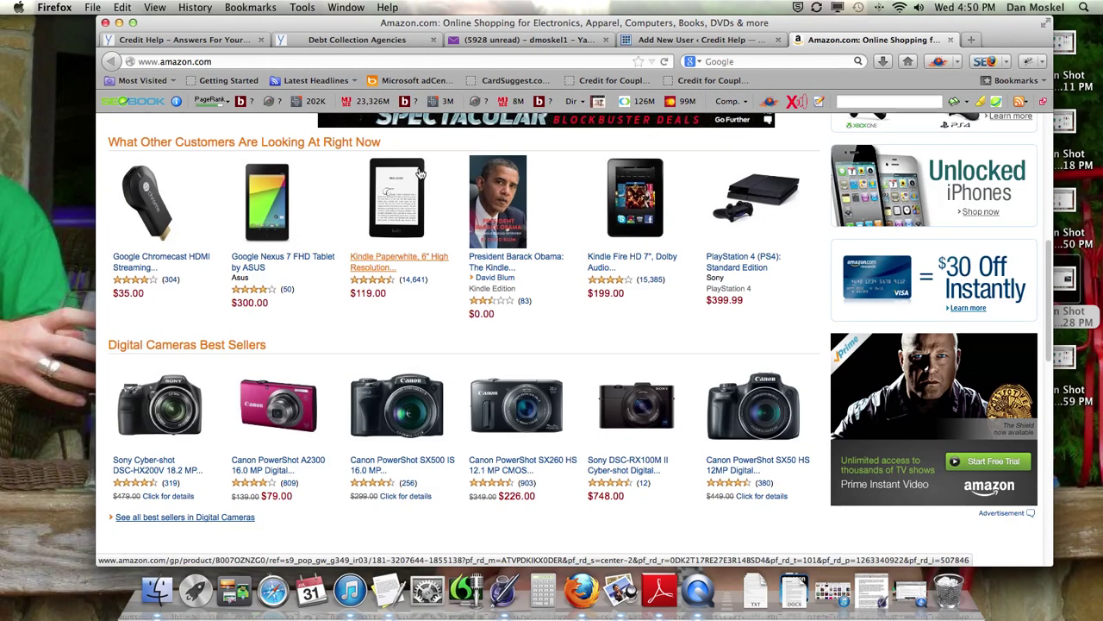
scroll(319, 241, up, 5)
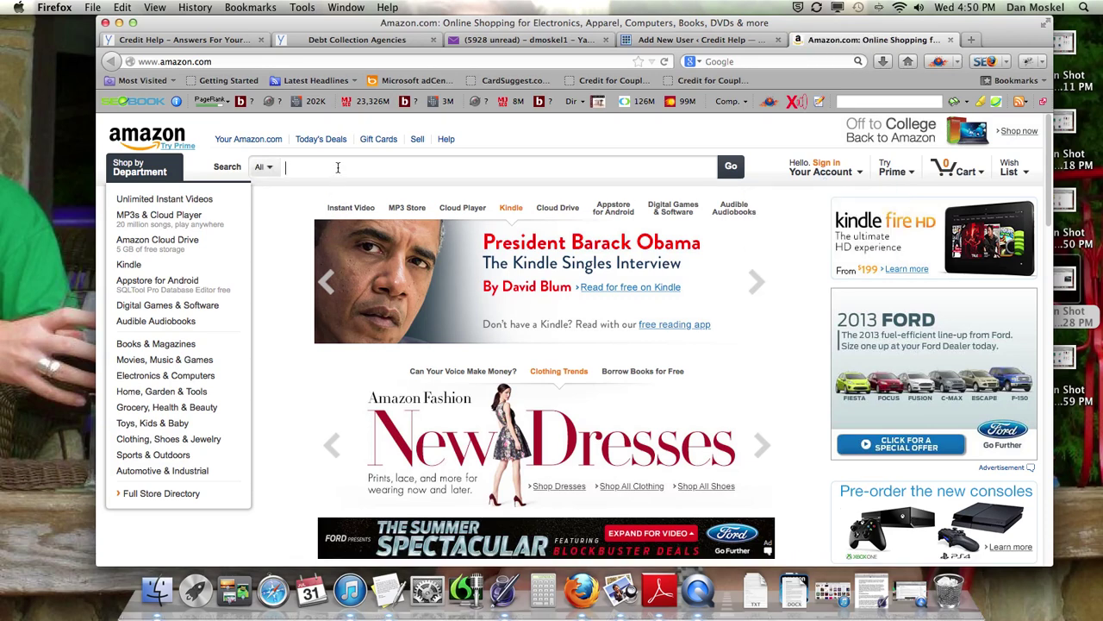
Step: Search Amazon for the author's name and open the $0.00 Kindle Edition of 'How To Create a Website Easy Button'
text(moskel)
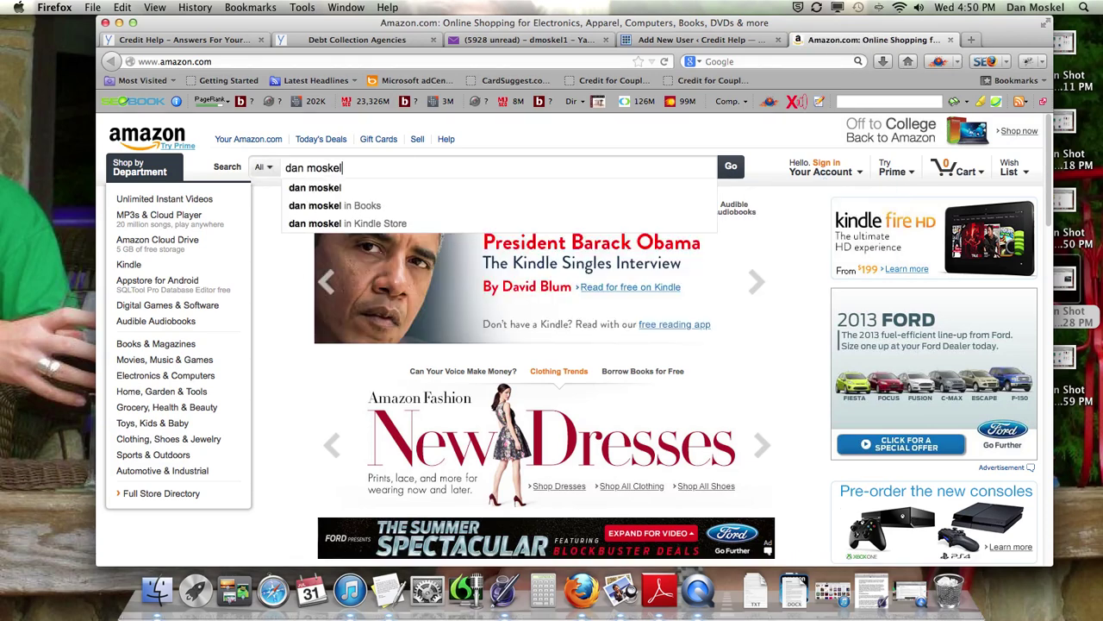
key(Return)
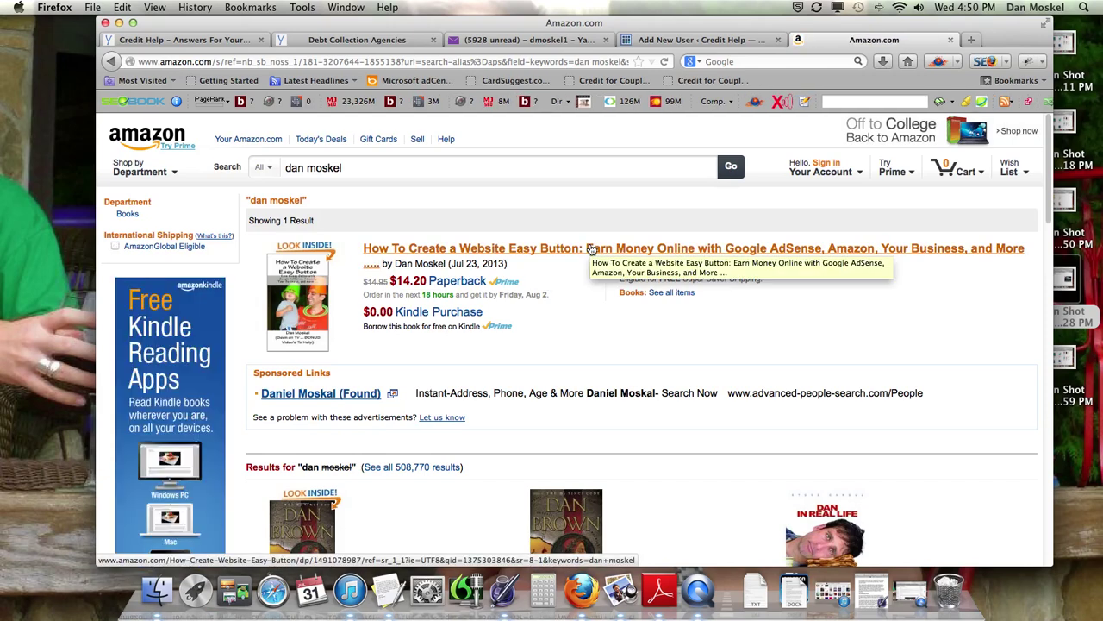
click(408, 315)
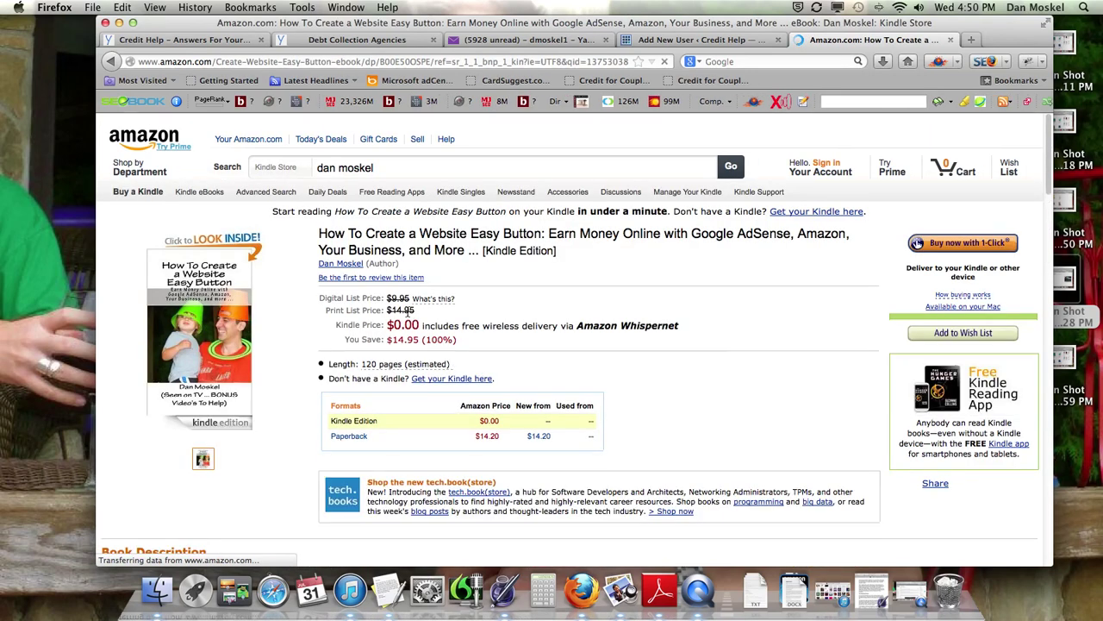